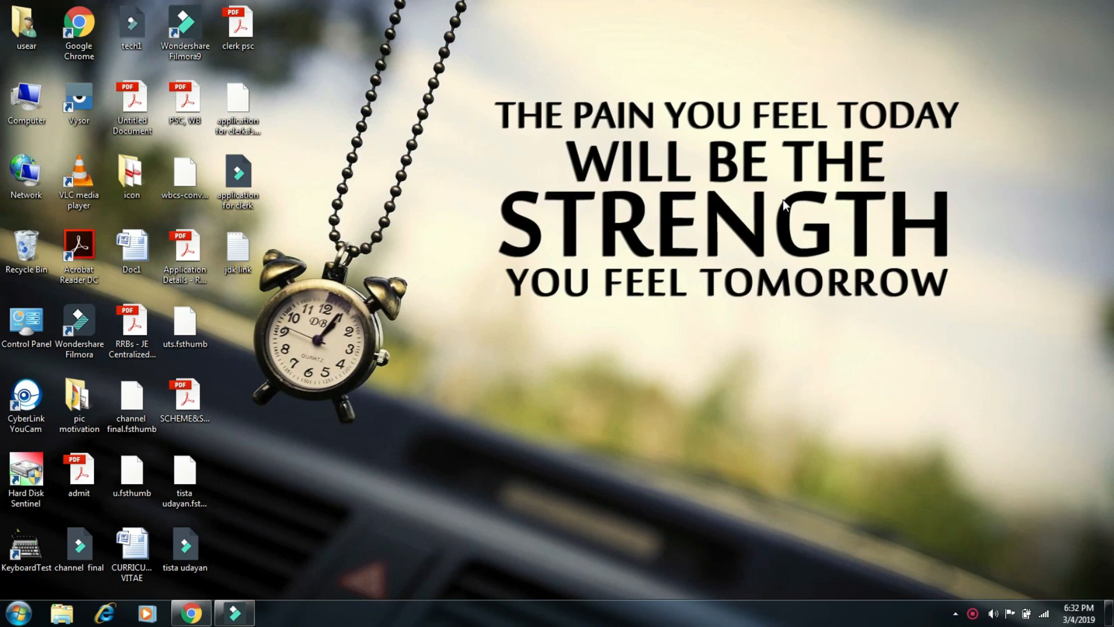
# Switch to Chrome and open the Java Platform (JDK) 11 download page from the Java SE Downloads page.
pyautogui.click(187, 619)
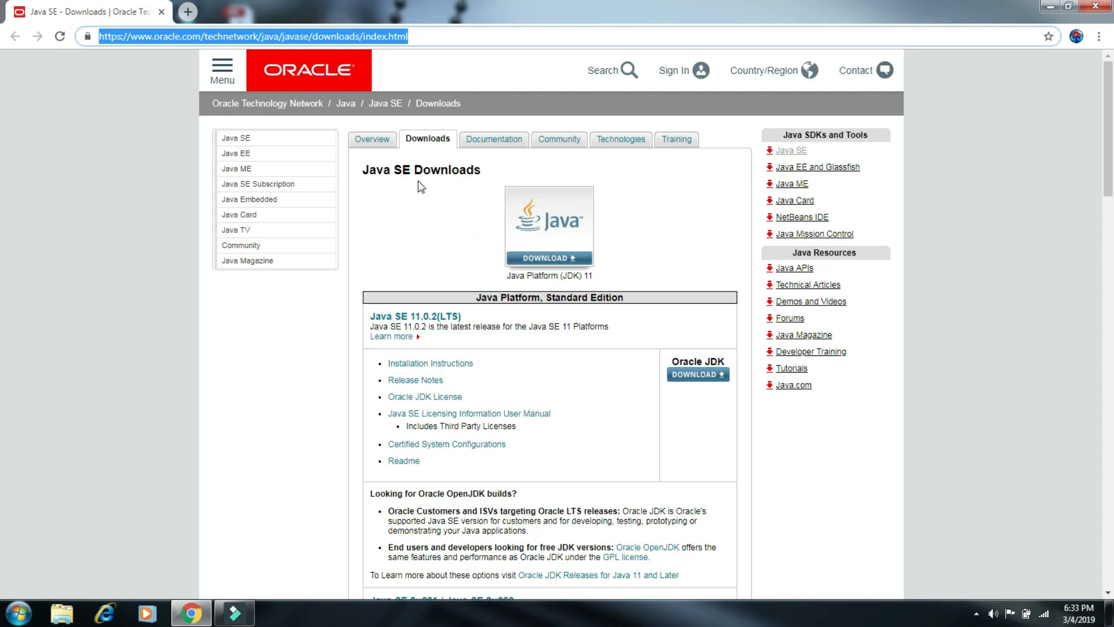
pyautogui.click(552, 228)
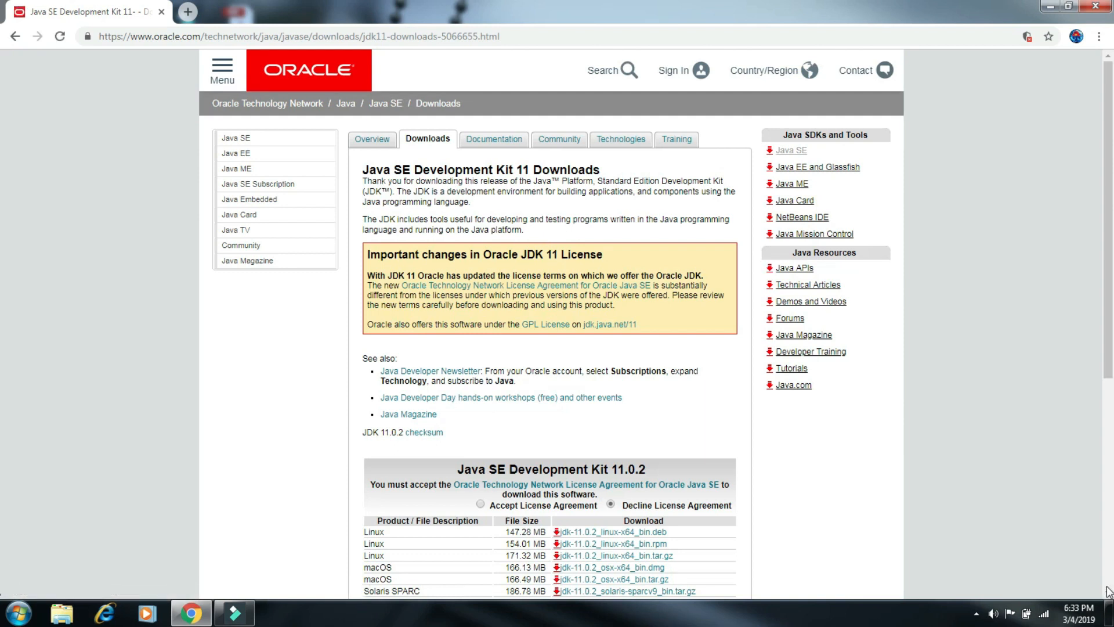
# Accept the license agreement for Java SE Development Kit 11.0.2 and download jdk-11.0.2_windows-x64_bin.exe.
pyautogui.scroll(-6, 1106, 595)
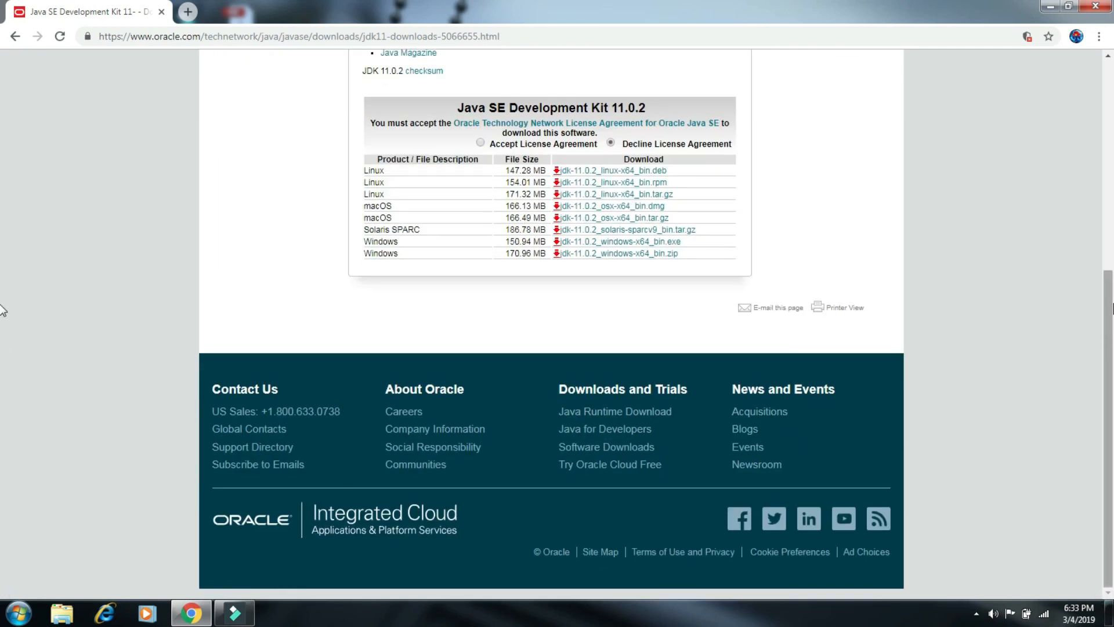
pyautogui.click(1108, 208)
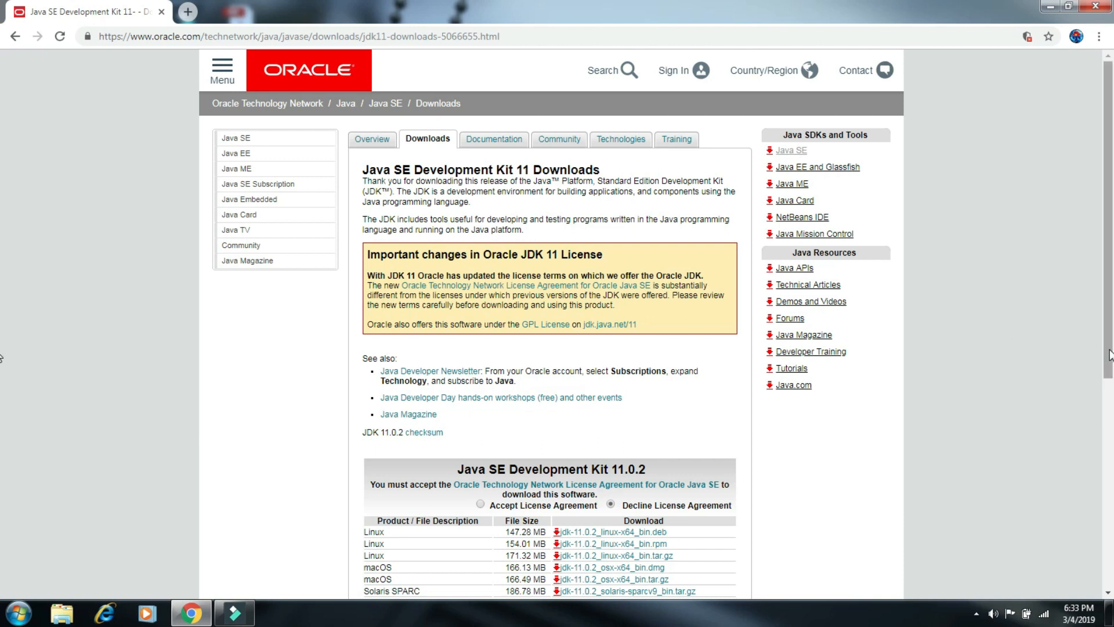
pyautogui.moveTo(1106, 352); pyautogui.dragTo(1110, 417)
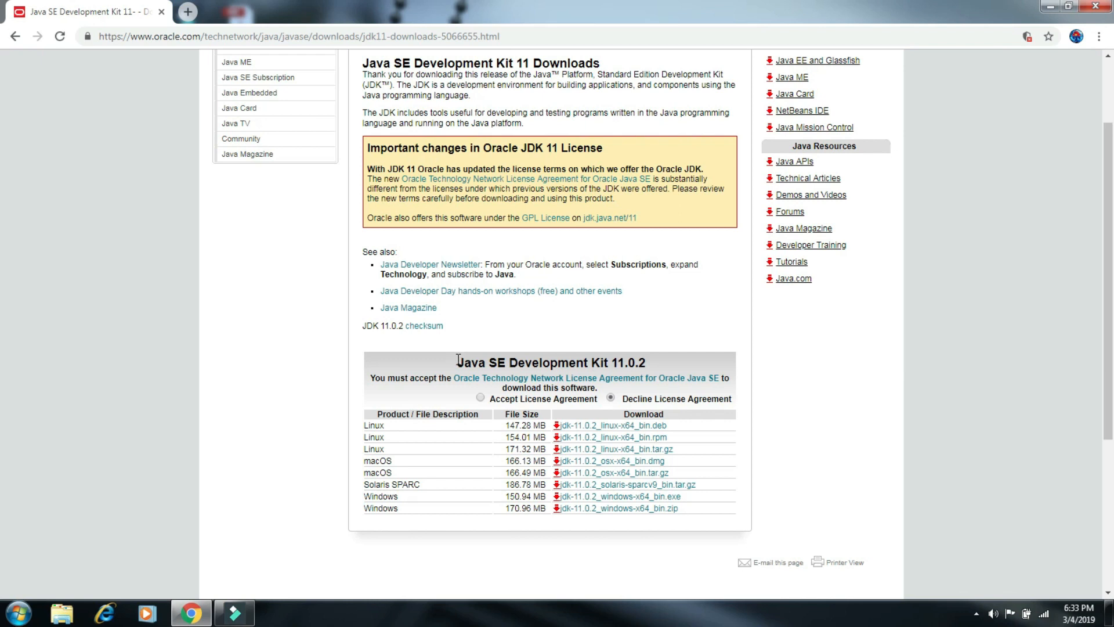
pyautogui.moveTo(459, 359); pyautogui.dragTo(647, 363)
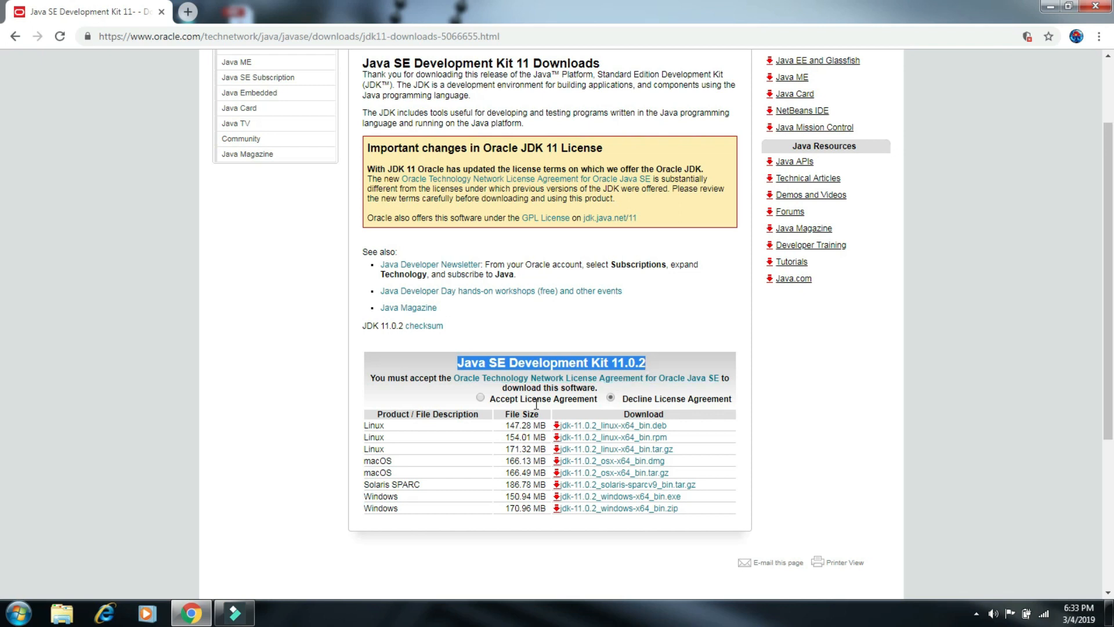
pyautogui.click(480, 398)
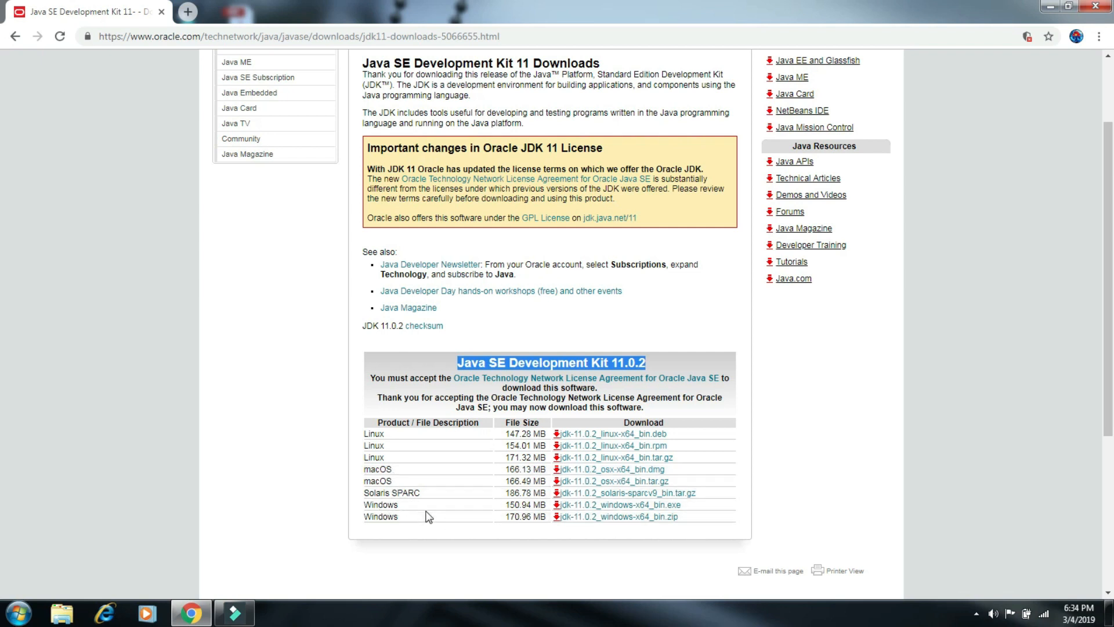
pyautogui.click(622, 509)
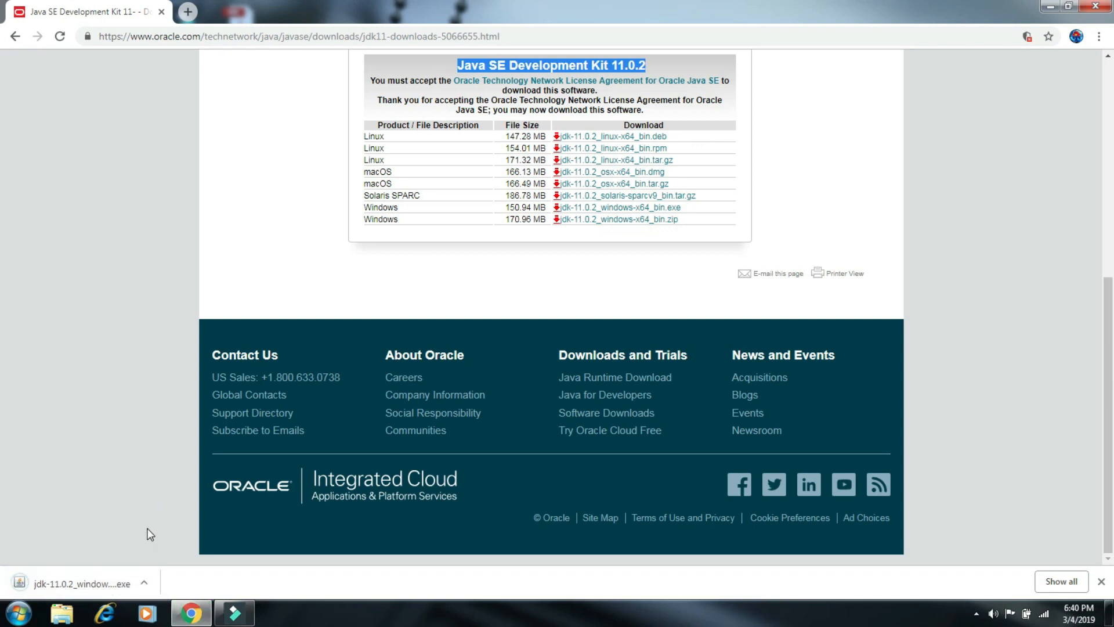
# Show the downloaded JDK installer in its folder, minimize the browser, and launch jdk-11.0.2_windows-x64_bin.
pyautogui.click(144, 583)
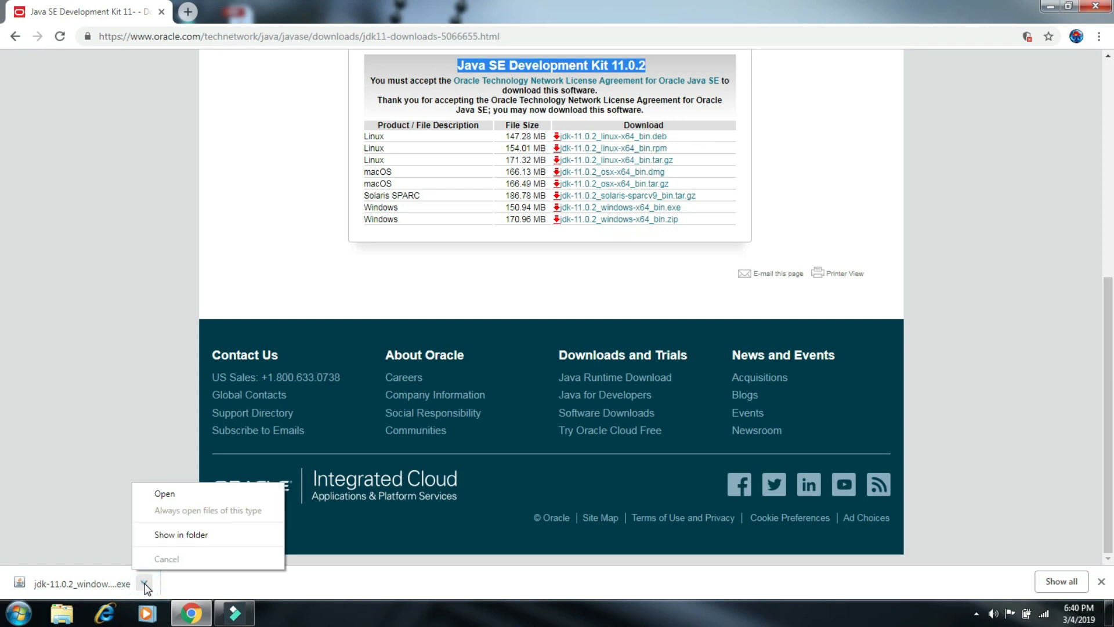
pyautogui.click(169, 535)
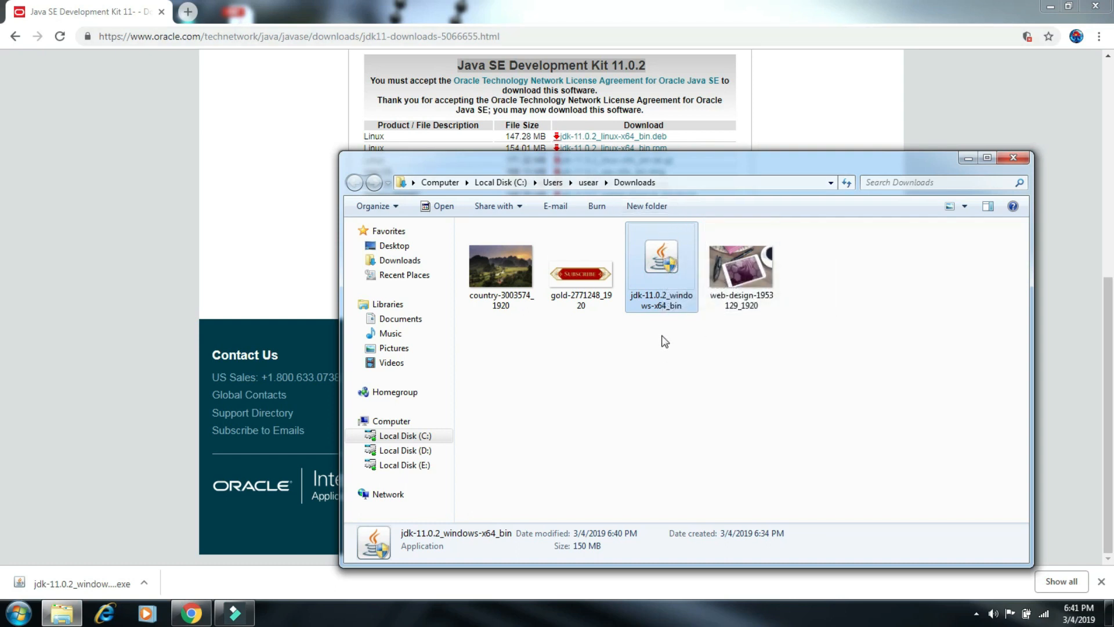
pyautogui.click(1050, 8)
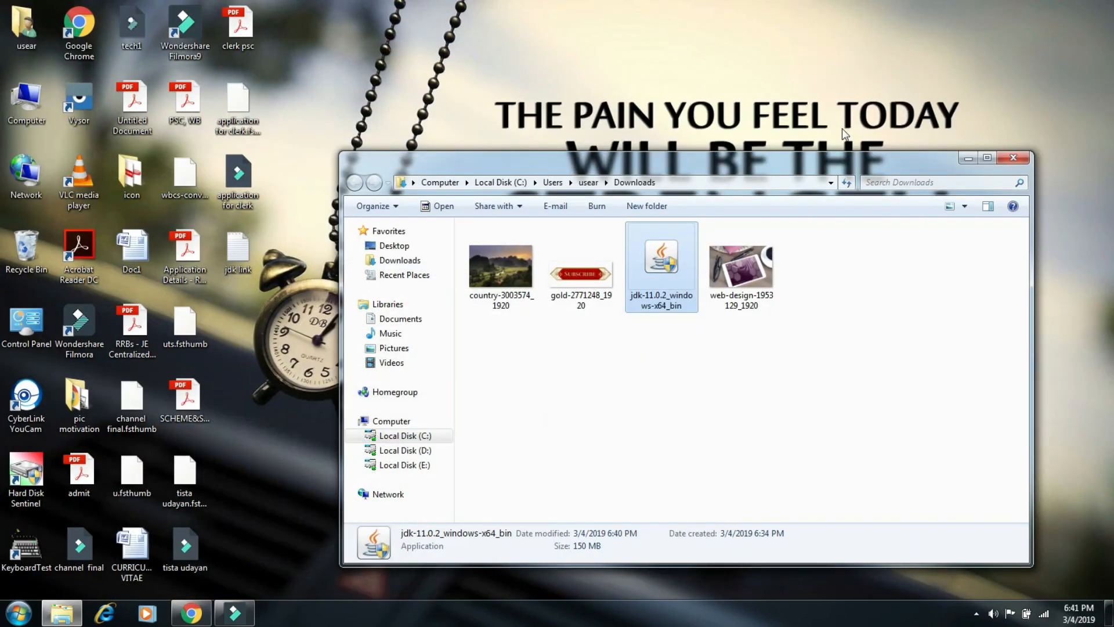
pyautogui.rightClick(658, 269)
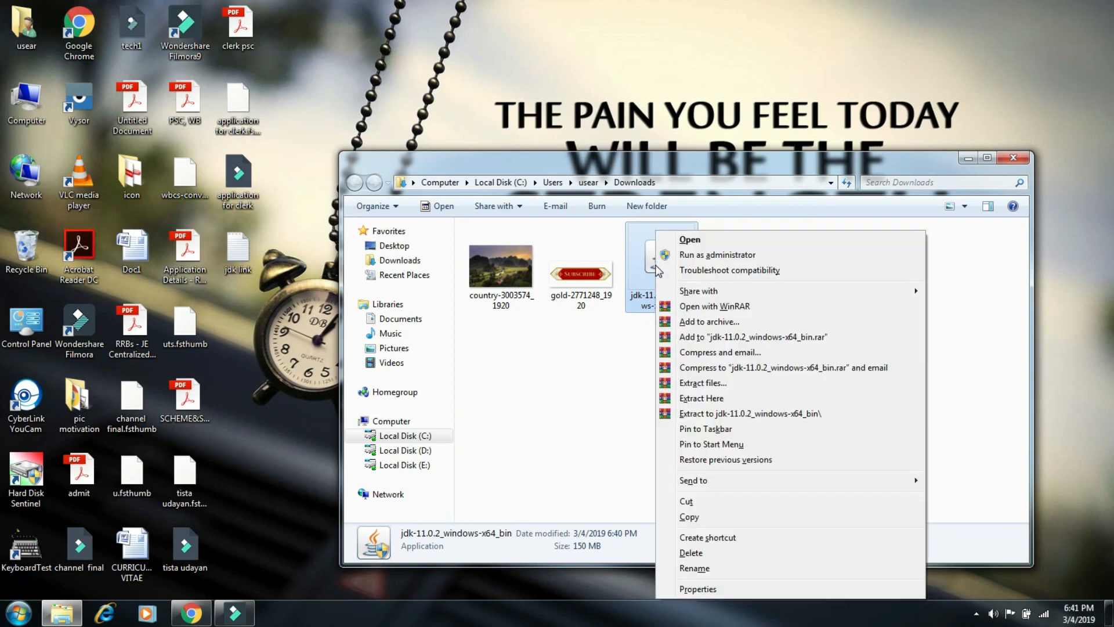
pyautogui.click(691, 239)
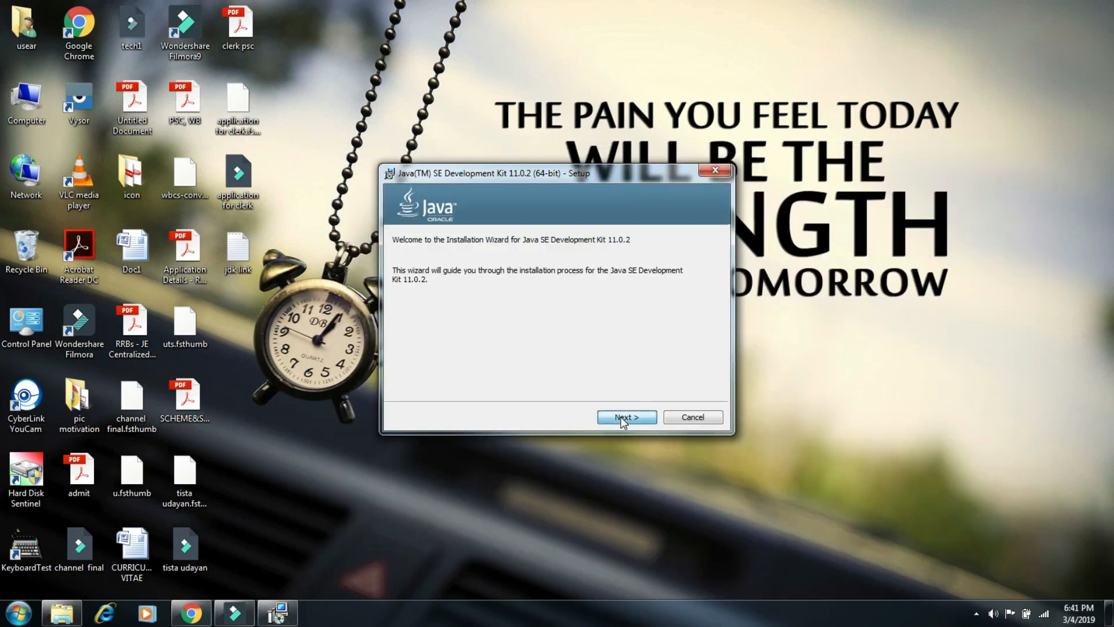
# Install Java SE Development Kit 11.0.2 with the default features and location, and close the finished setup wizard.
pyautogui.click(623, 421)
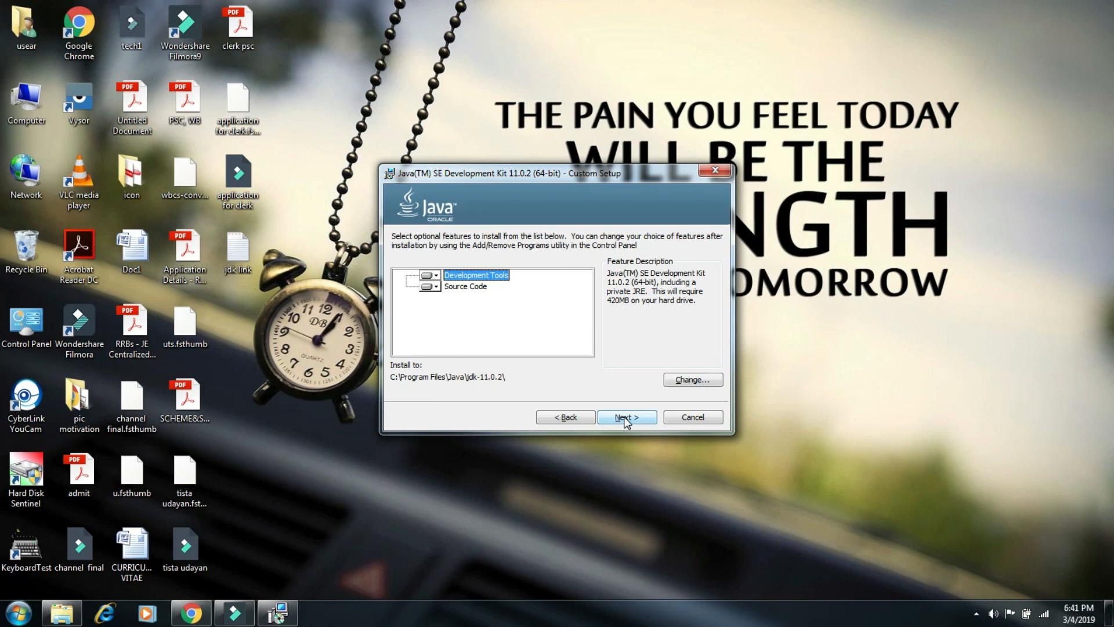
pyautogui.click(624, 417)
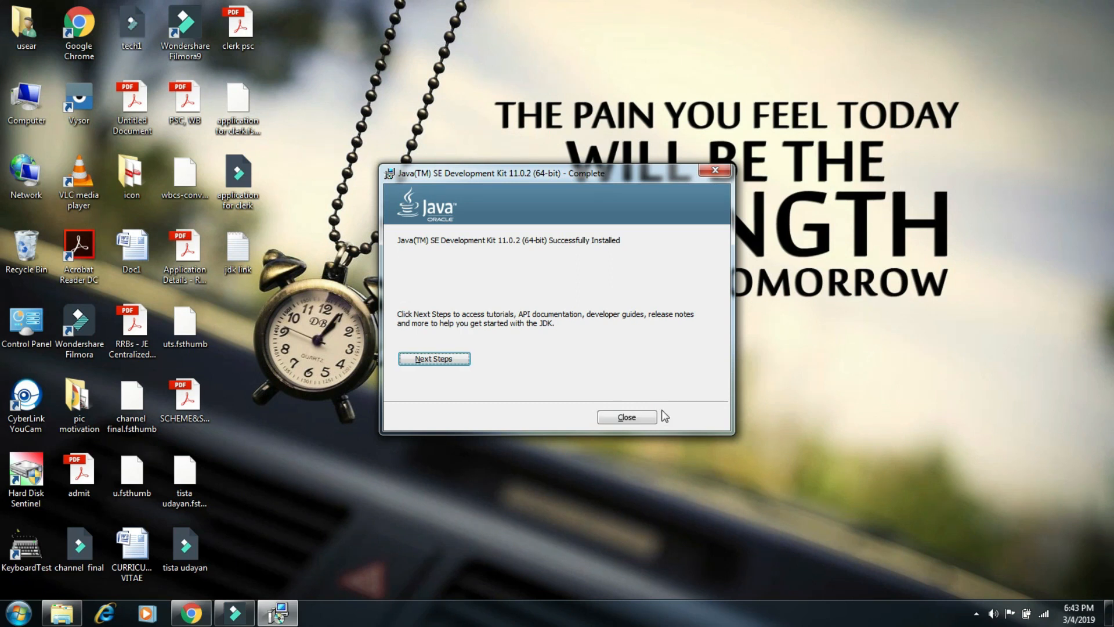
pyautogui.click(638, 419)
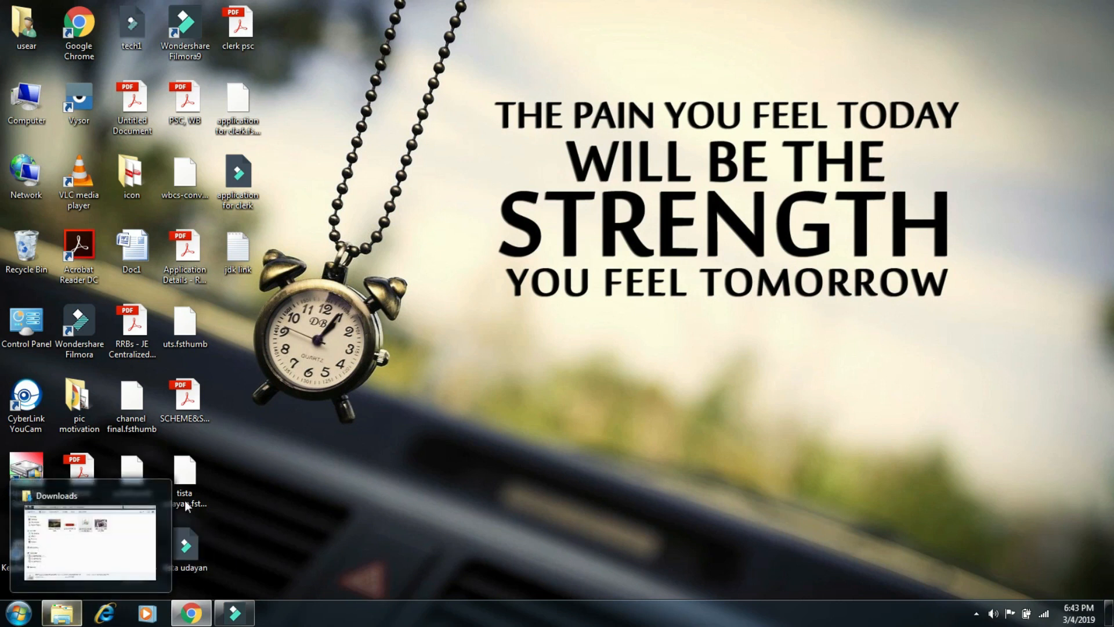
# Browse from Computer to the Java folder in Program Files on Local Disk (C:).
pyautogui.rightClick(30, 102)
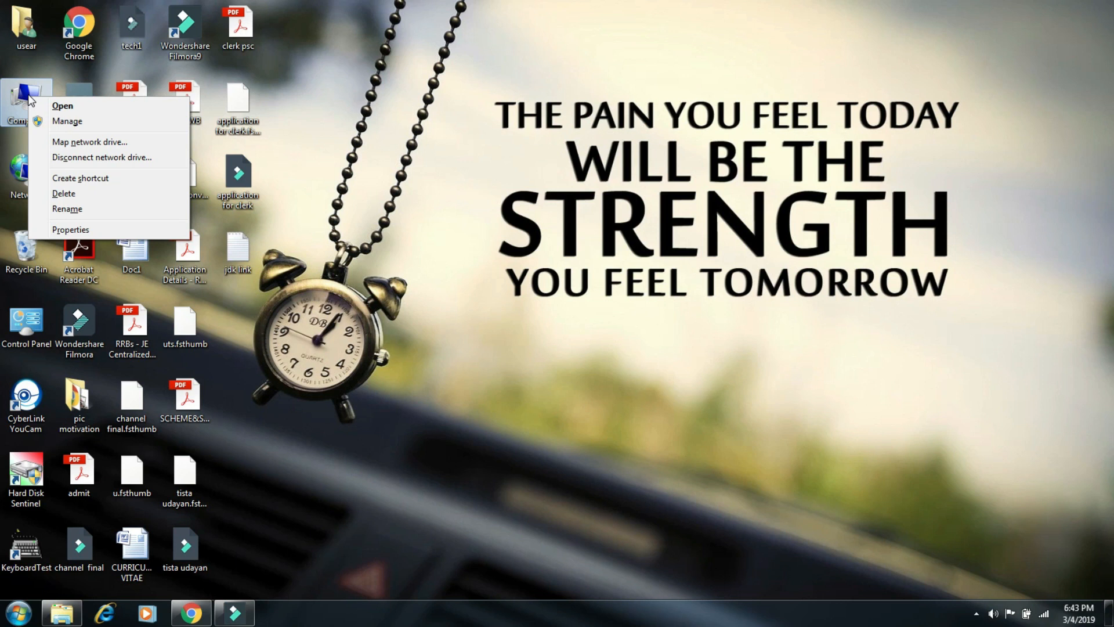
pyautogui.click(67, 106)
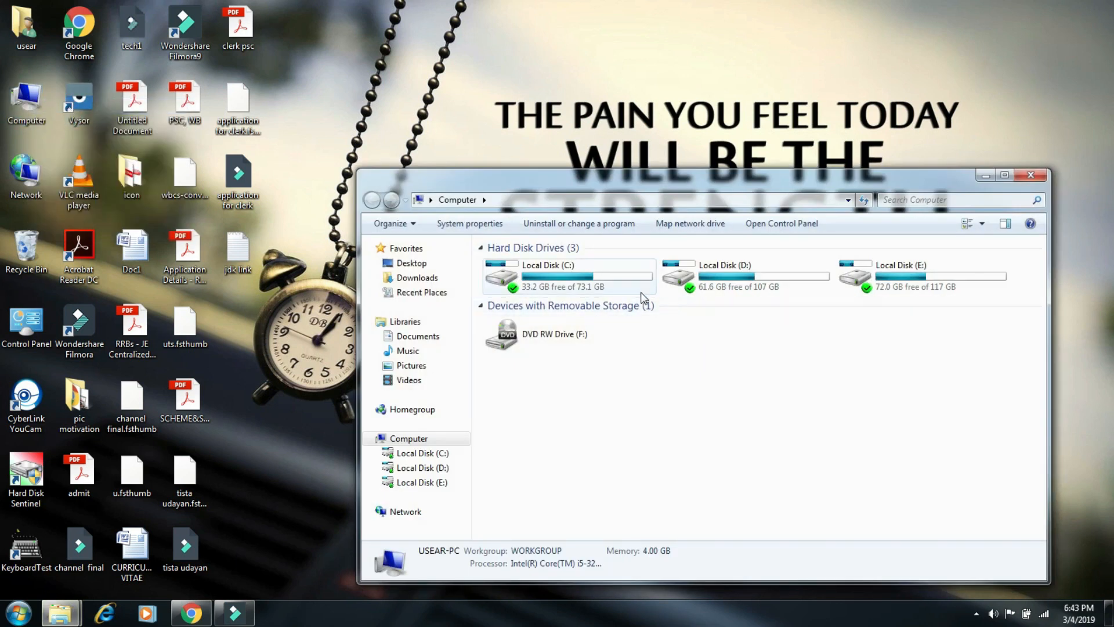
pyautogui.rightClick(565, 273)
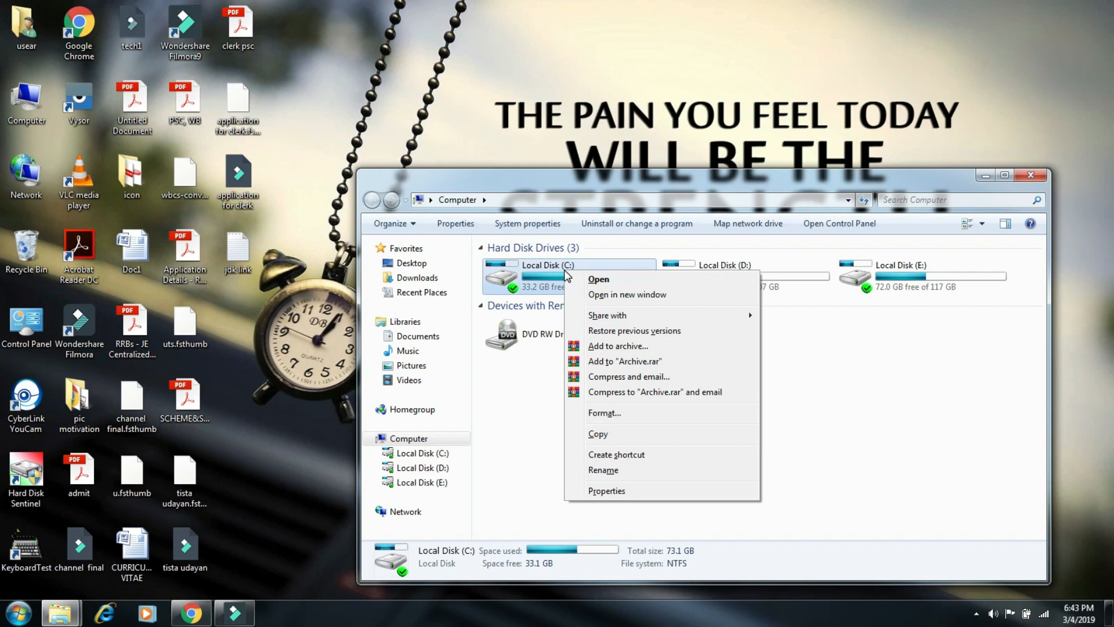
pyautogui.click(597, 279)
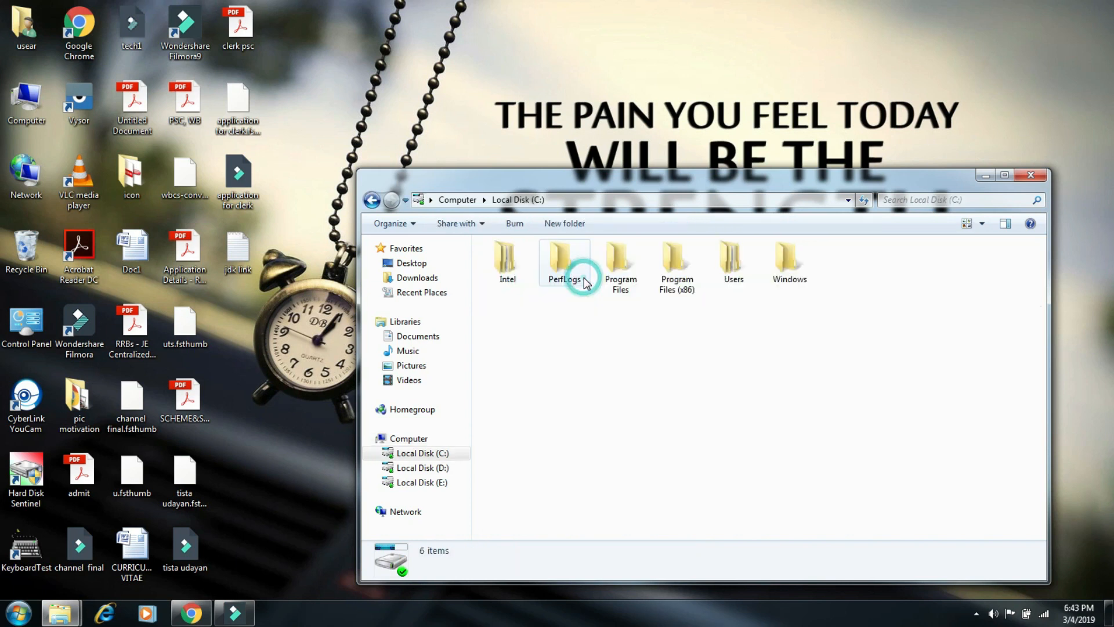
pyautogui.rightClick(622, 266)
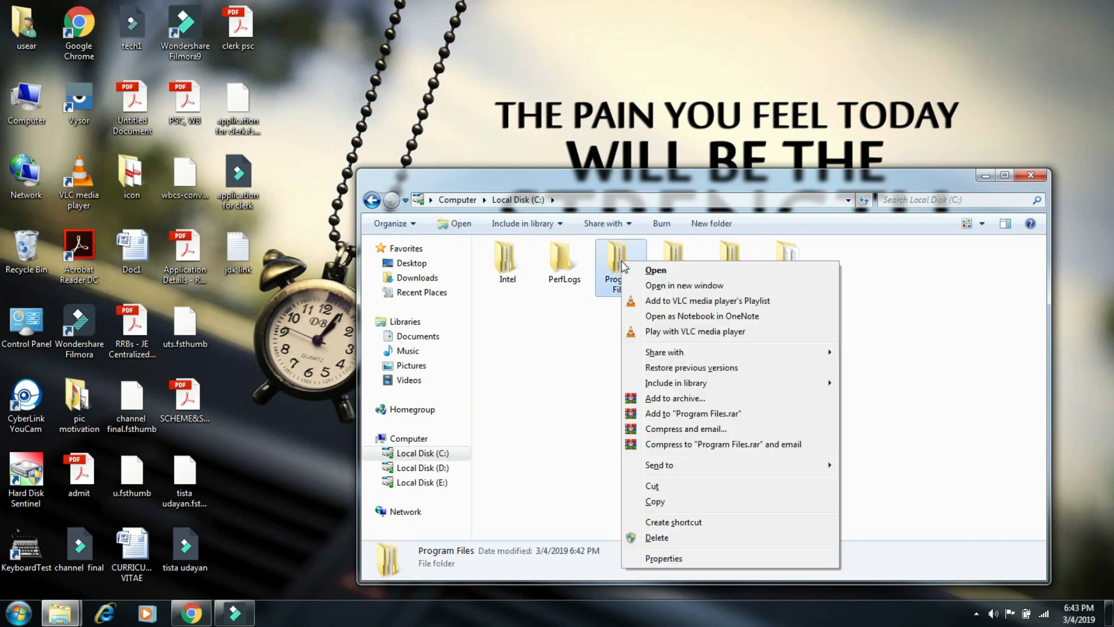
pyautogui.click(650, 270)
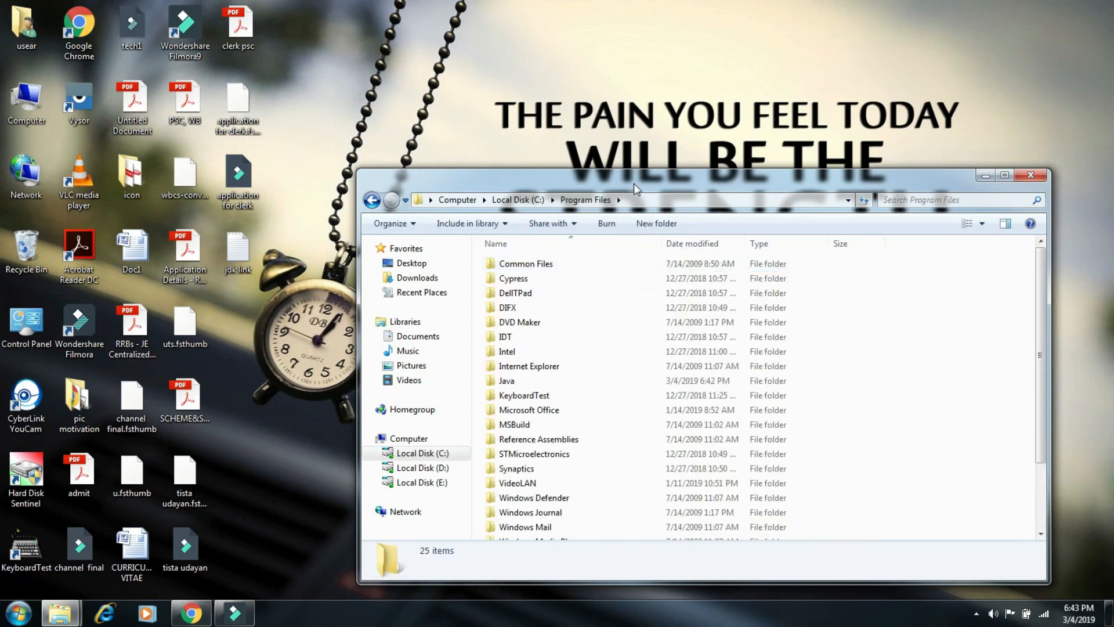
pyautogui.moveTo(633, 177); pyautogui.dragTo(629, 136)
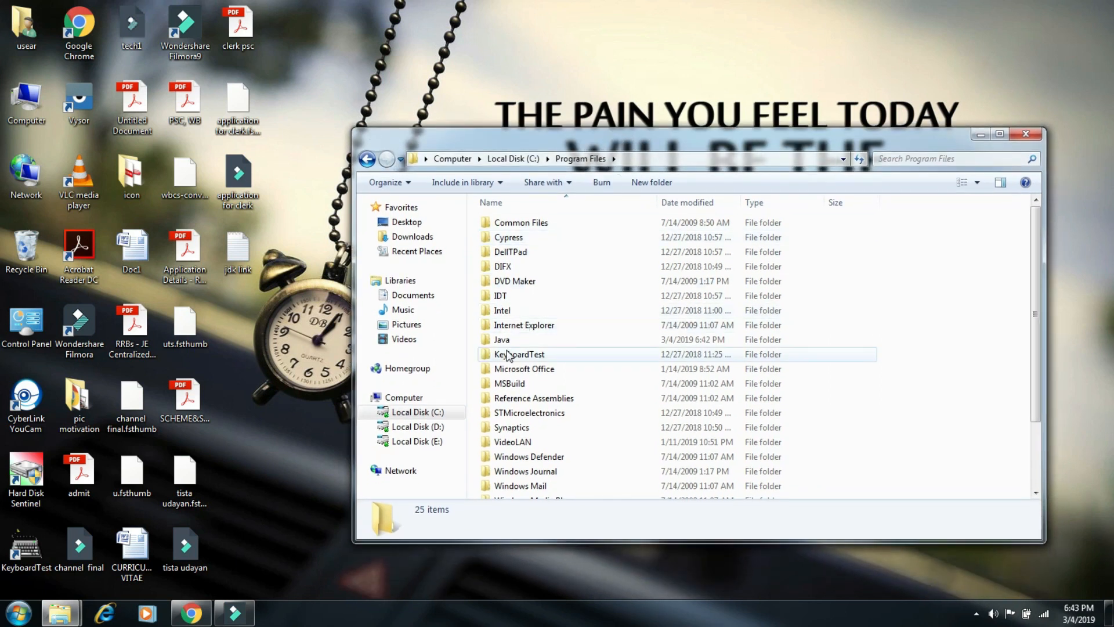
pyautogui.click(504, 340)
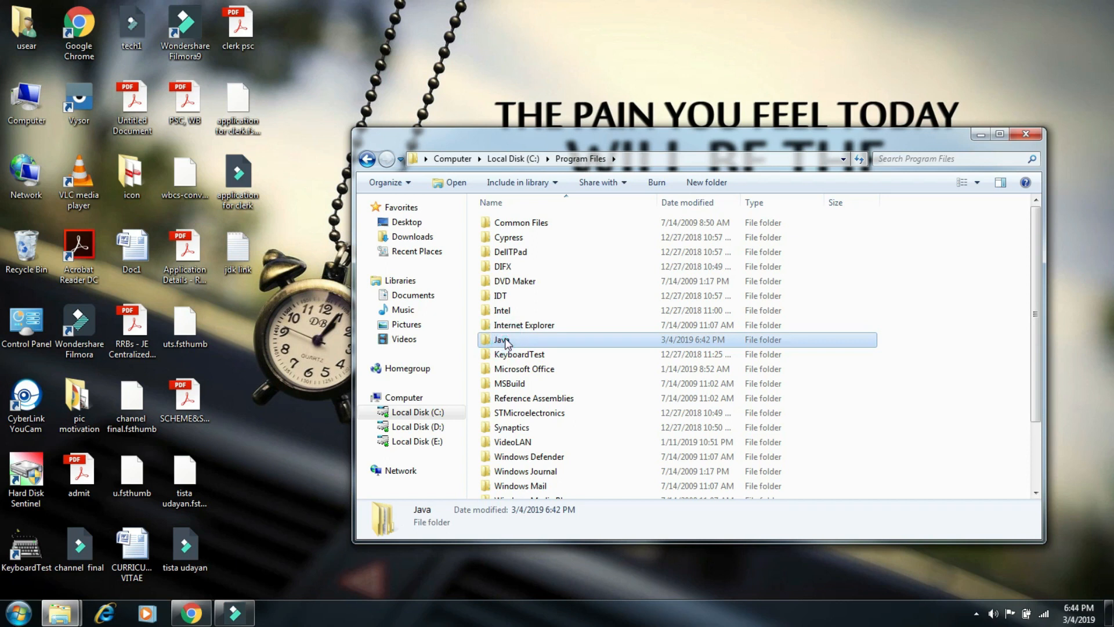
pyautogui.rightClick(504, 340)
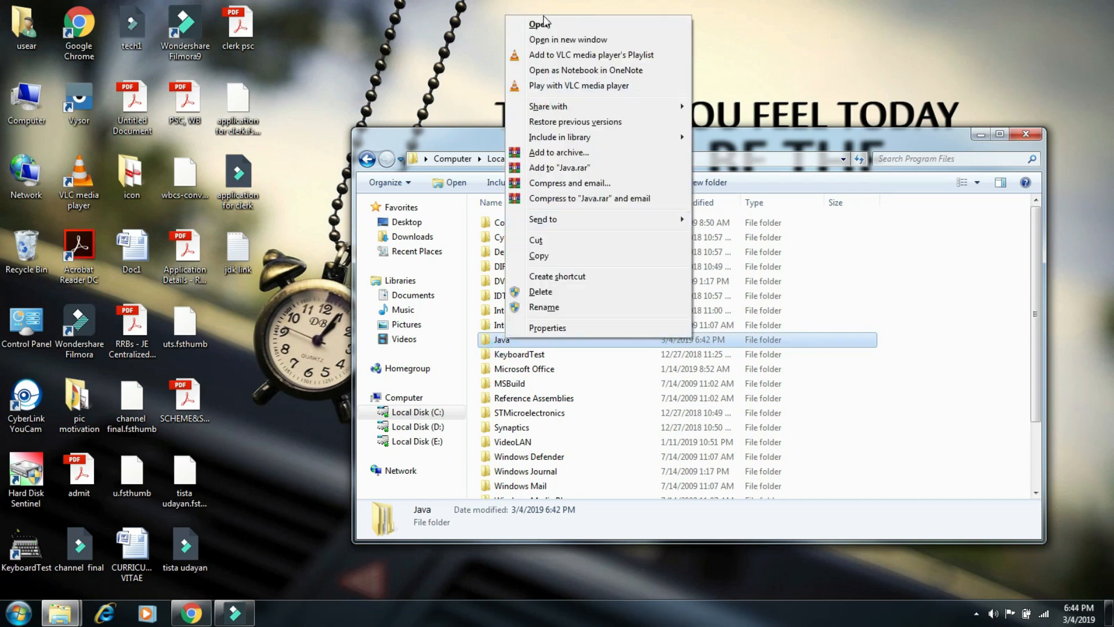
pyautogui.click(539, 25)
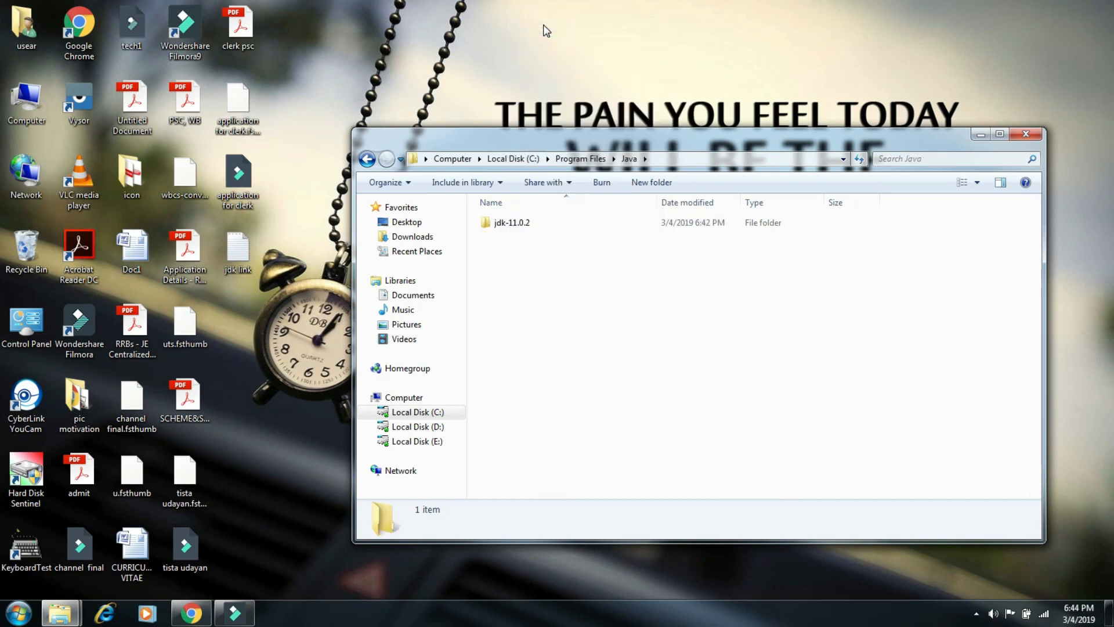
# Look inside the jdk-11.0.2 folder and its bin subfolder, and return to the Java folder.
pyautogui.doubleClick(510, 223)
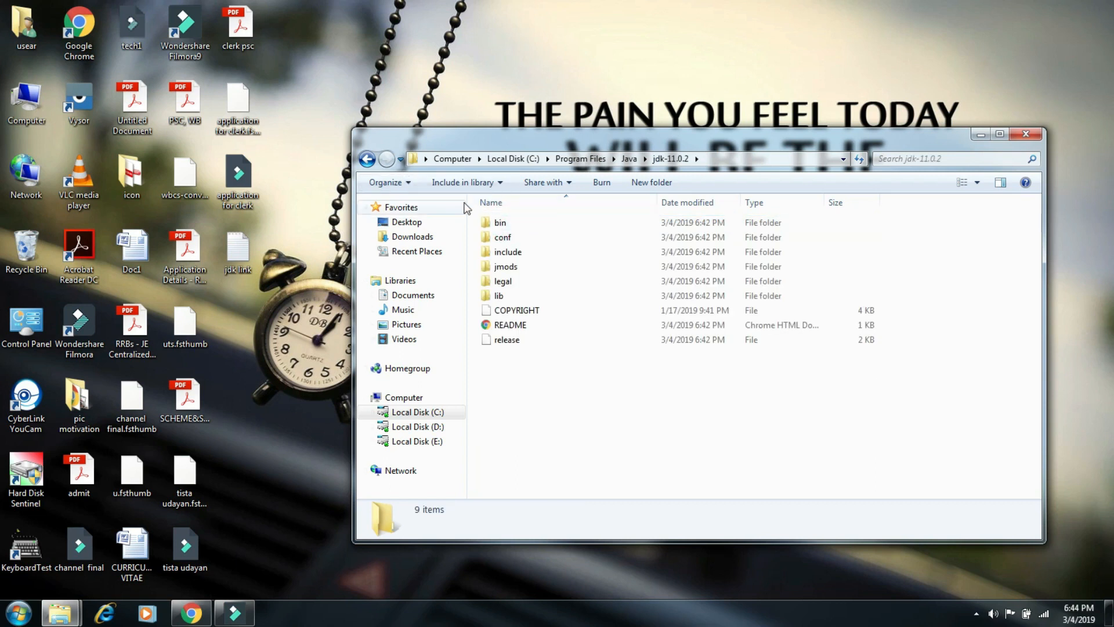
pyautogui.doubleClick(492, 228)
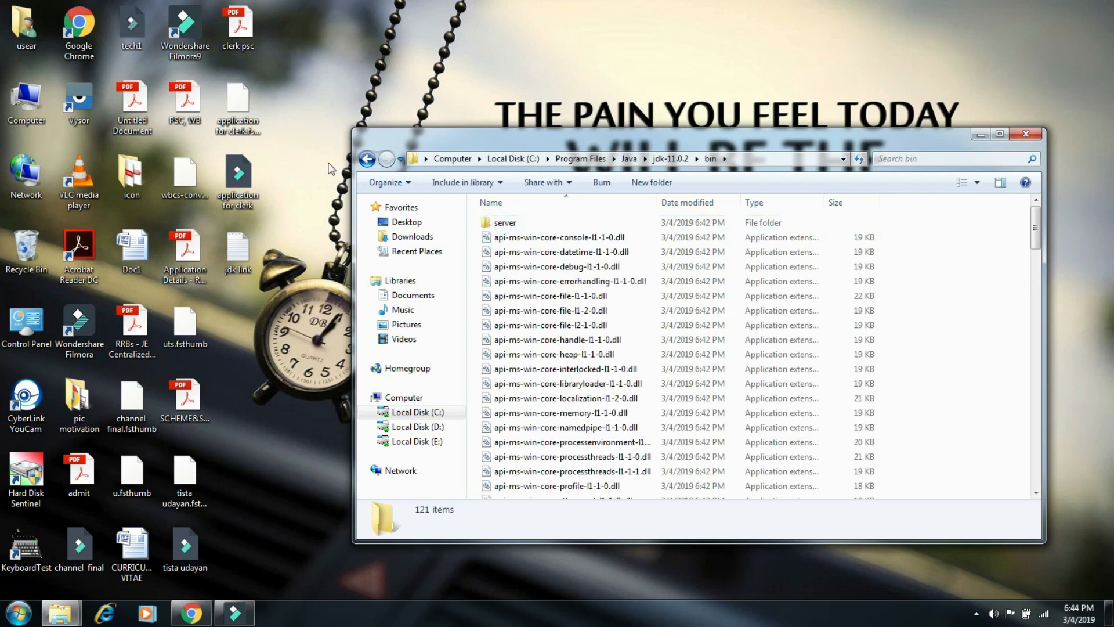
pyautogui.click(367, 159)
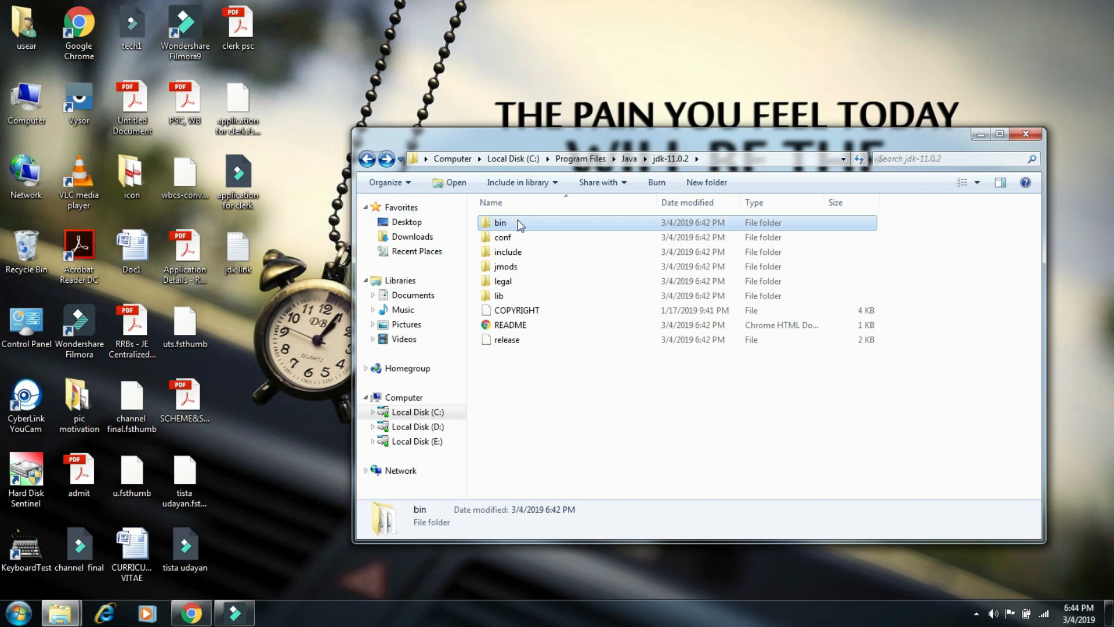
pyautogui.click(368, 160)
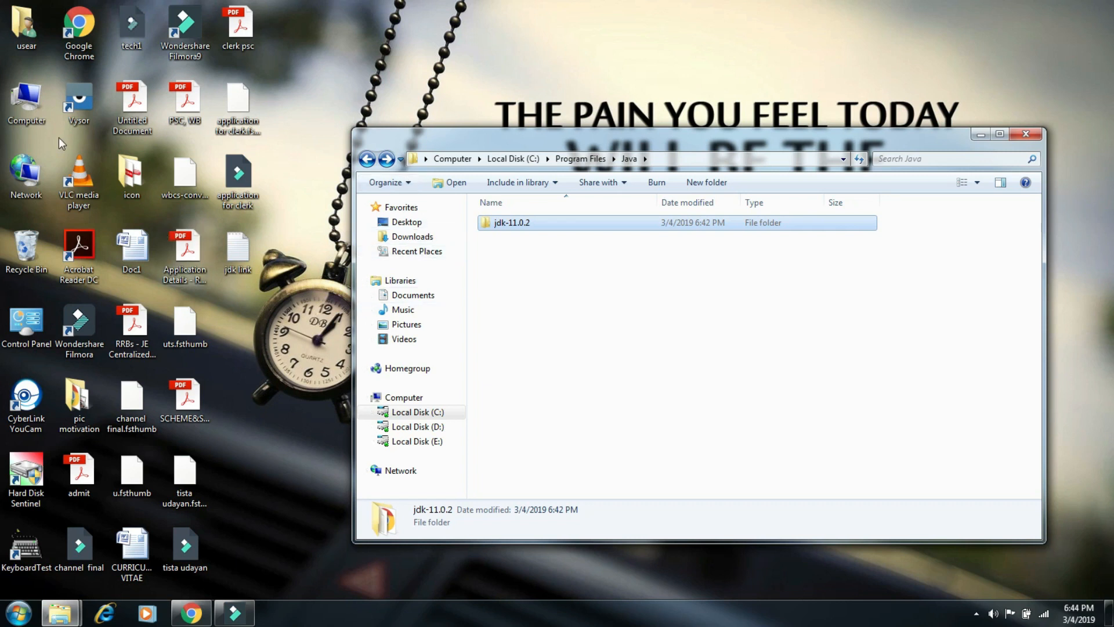
# Open the Environment Variables dialog from the computer's advanced system settings and locate the Path system variable.
pyautogui.rightClick(24, 105)
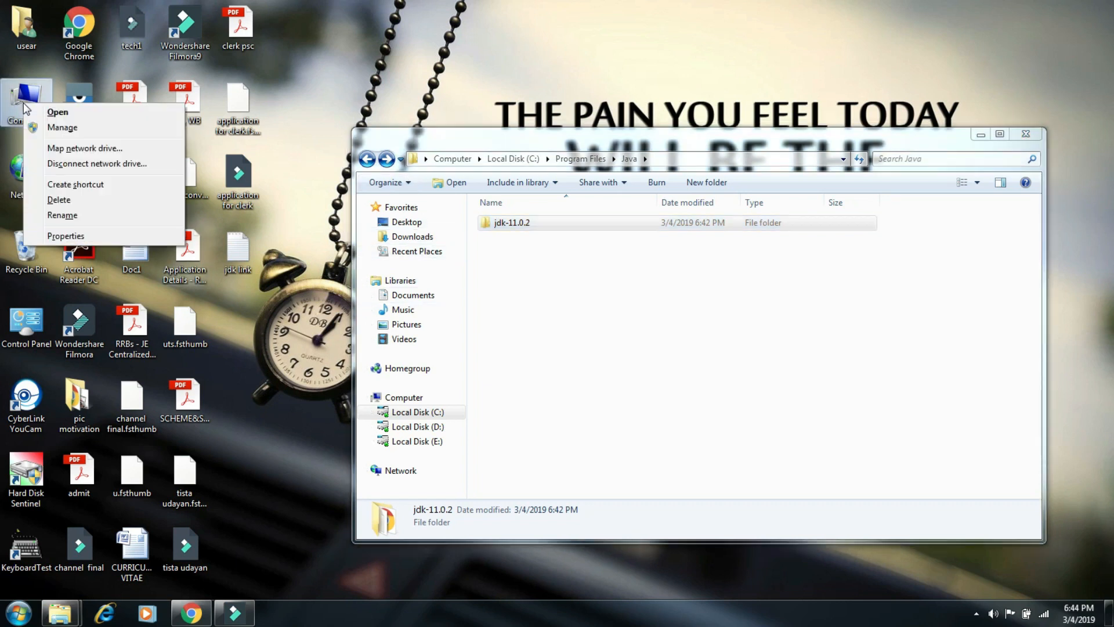
pyautogui.click(86, 237)
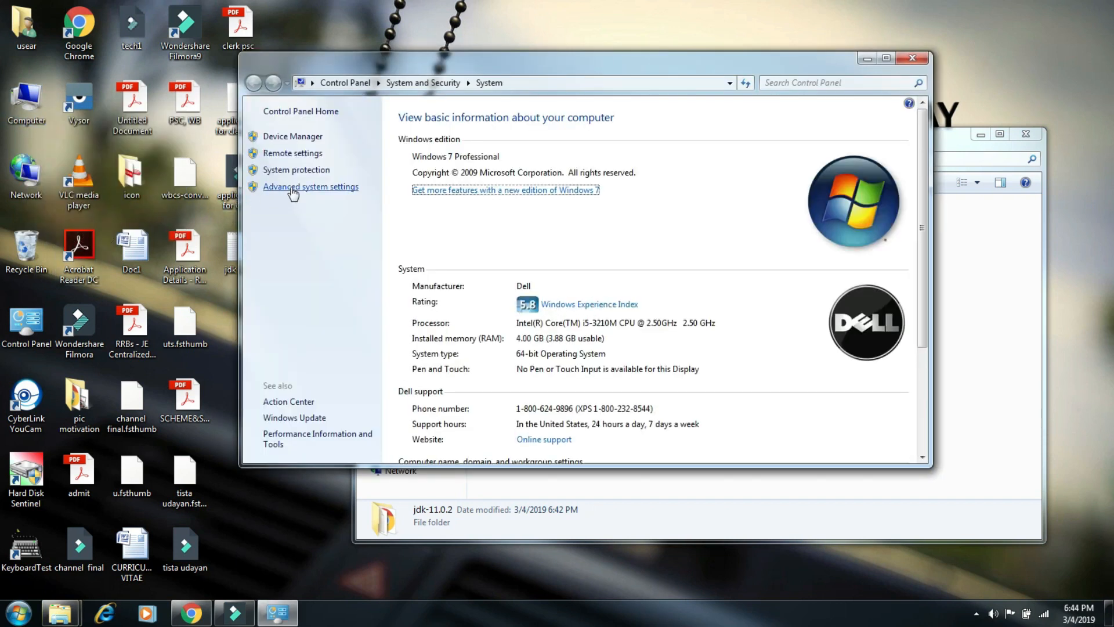
pyautogui.click(292, 188)
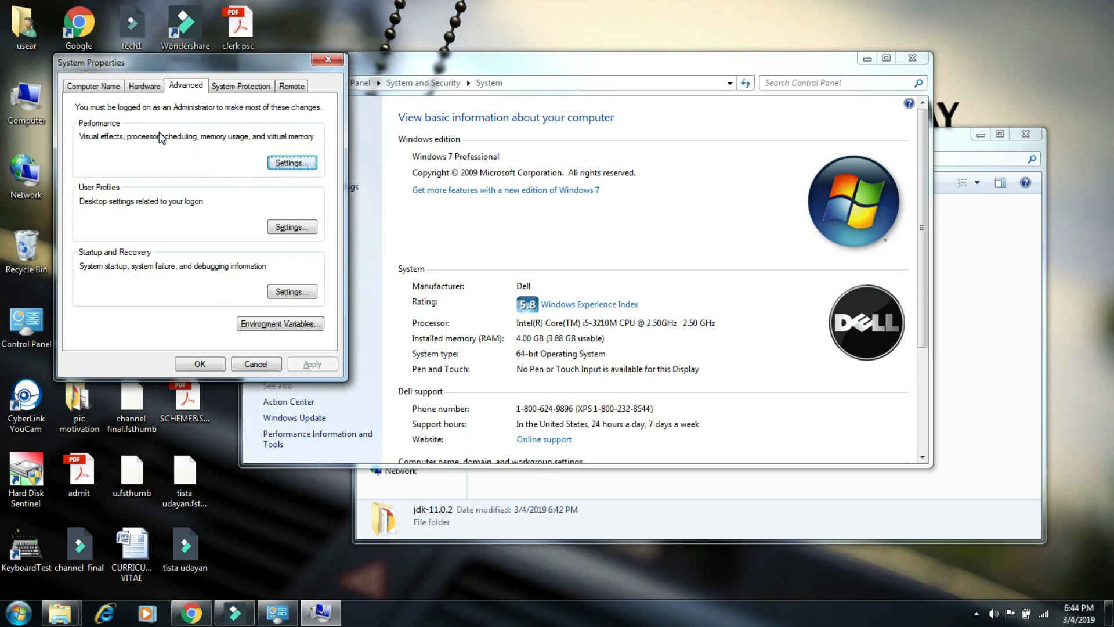
pyautogui.click(268, 324)
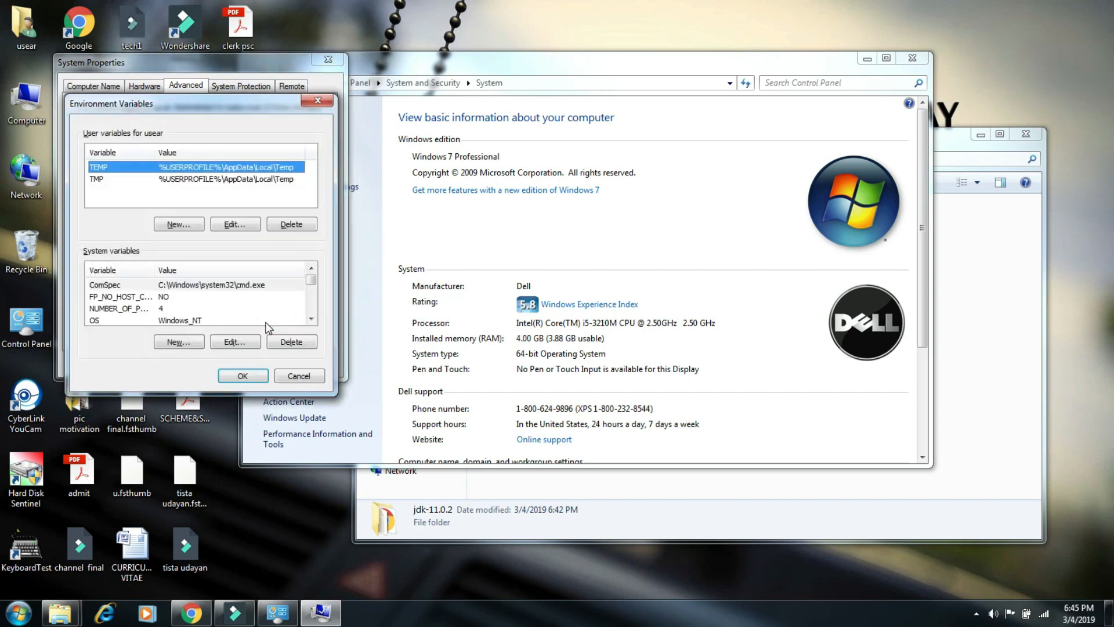
pyautogui.click(311, 318)
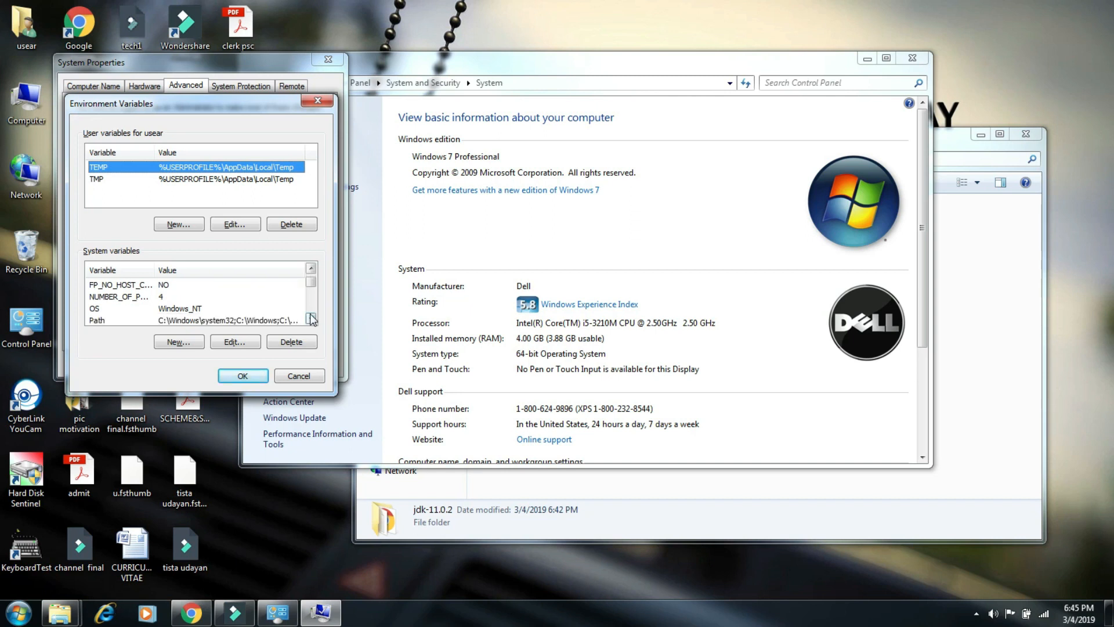
# Open the Path system variable for editing and place the text cursor at the end of its value.
pyautogui.click(311, 318)
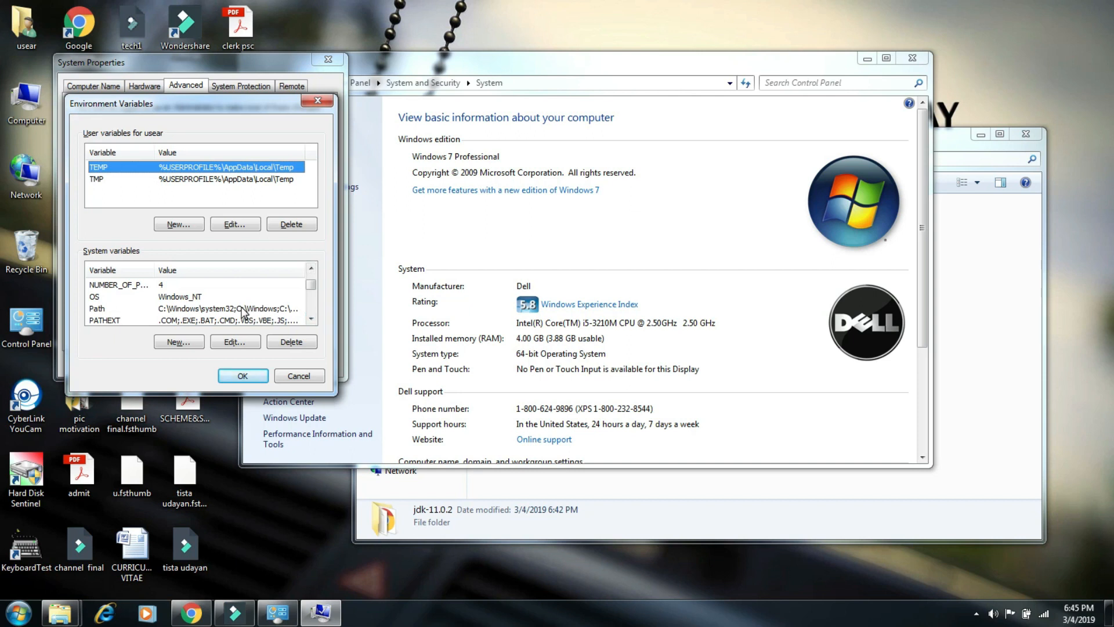
pyautogui.click(200, 309)
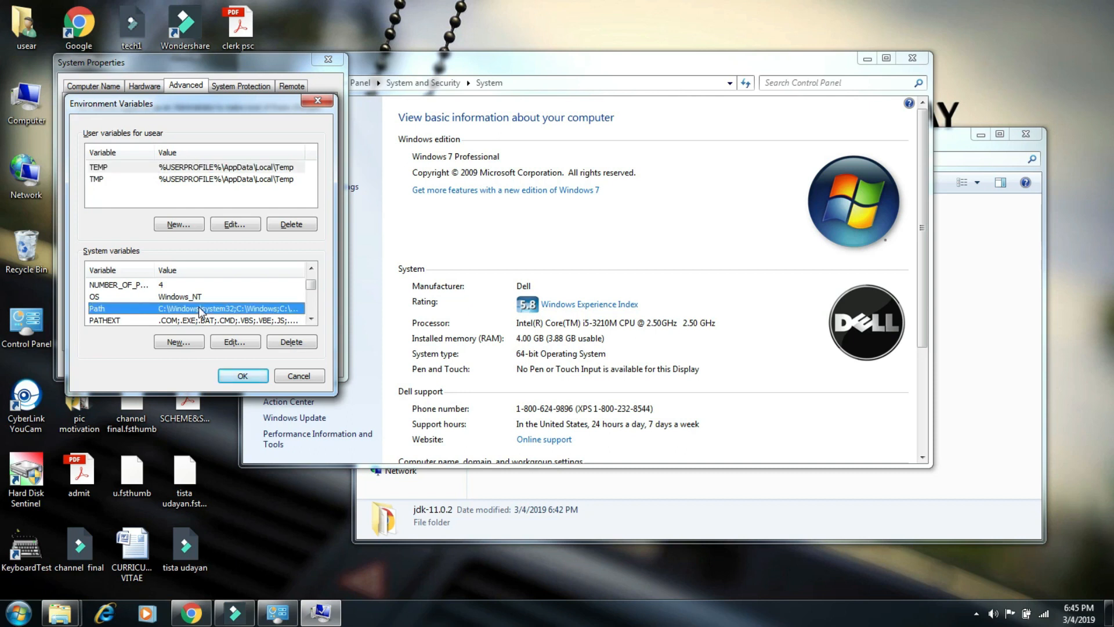
pyautogui.doubleClick(200, 309)
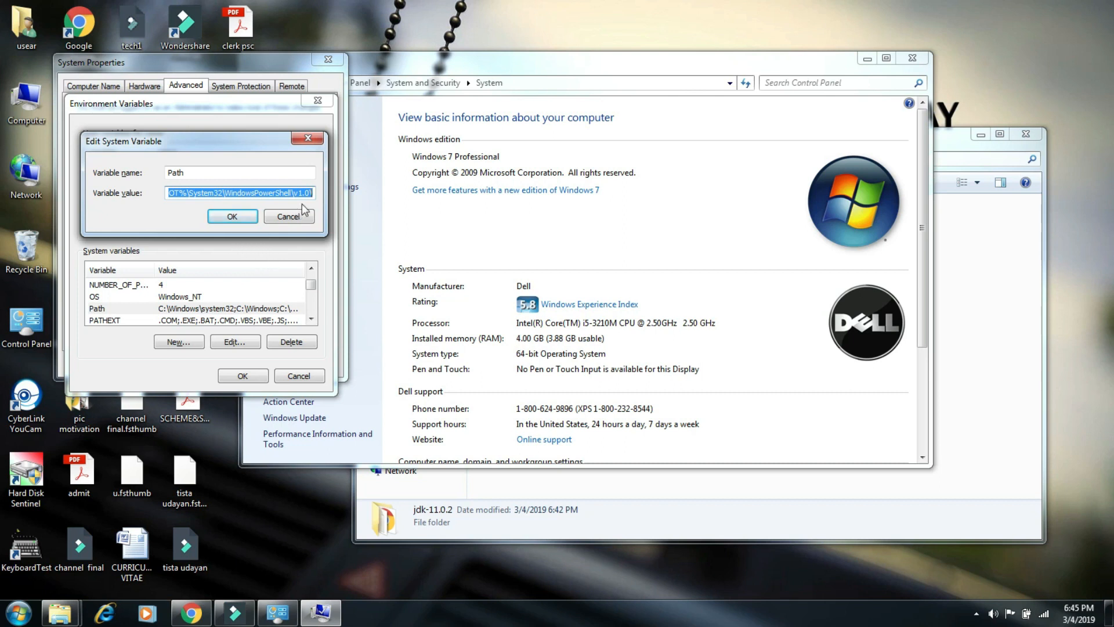
pyautogui.click(288, 216)
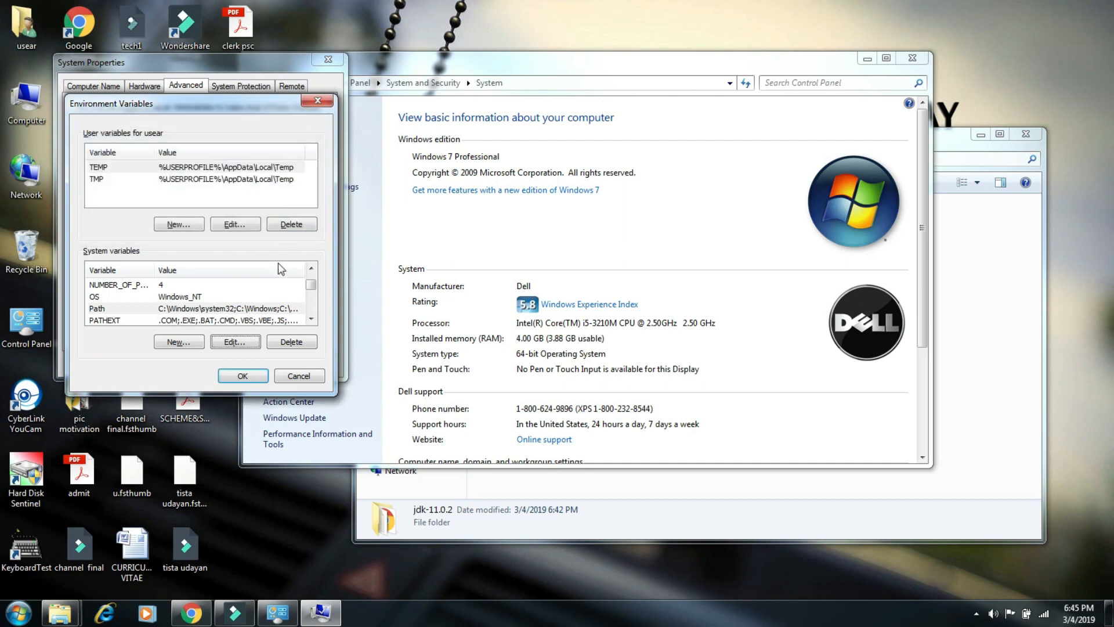
pyautogui.click(233, 342)
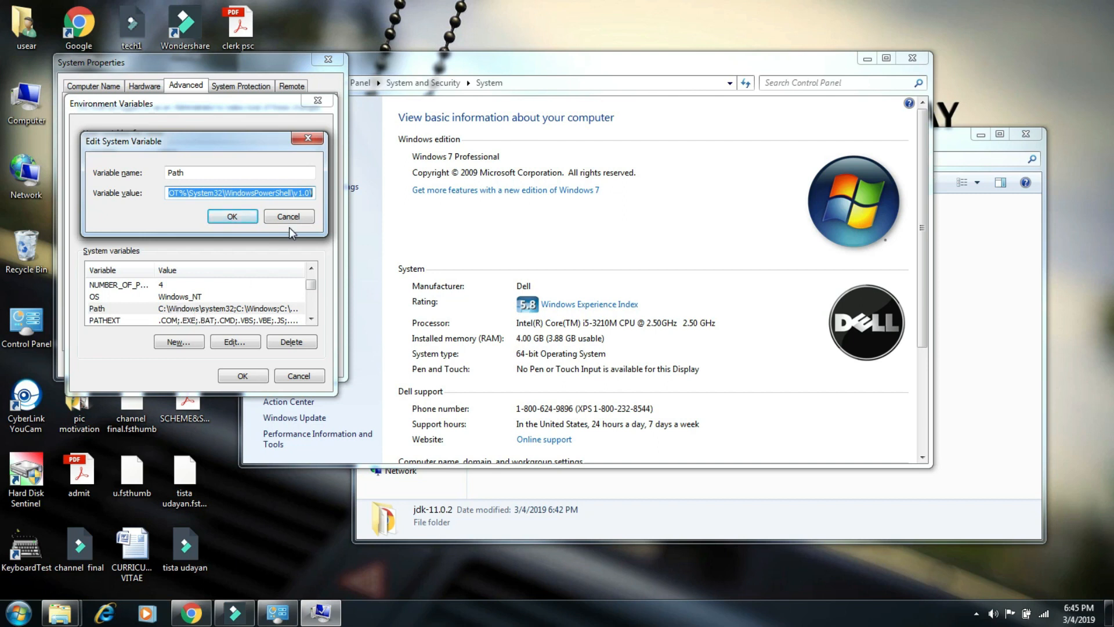
pyautogui.click(313, 192)
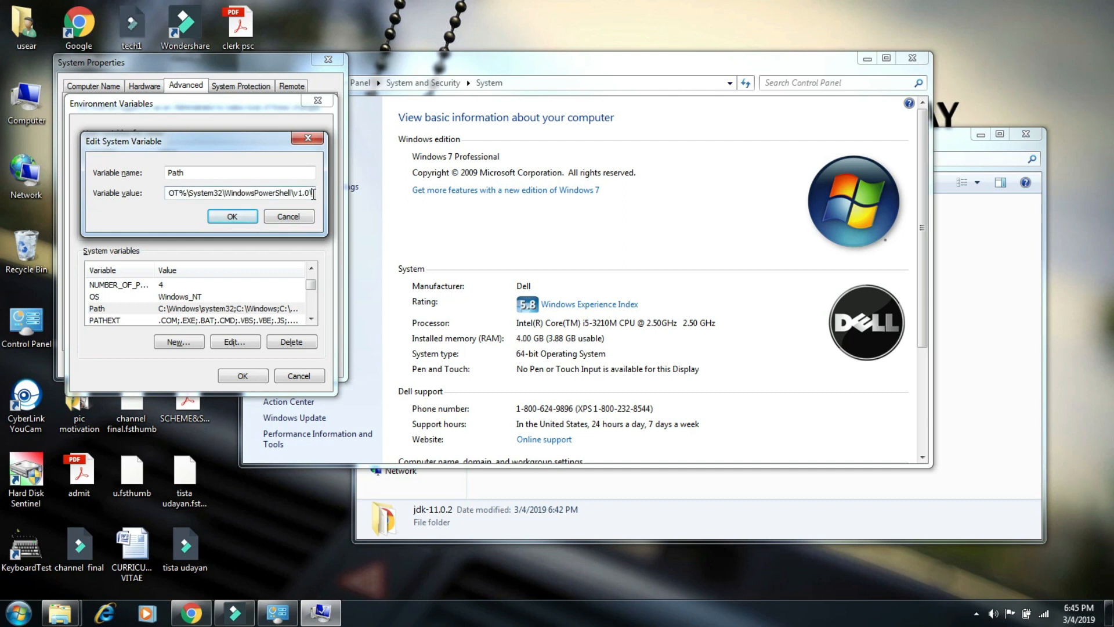
# Open the bin subfolder of jdk-11.0.2 and copy its full folder path.
pyautogui.click(1012, 295)
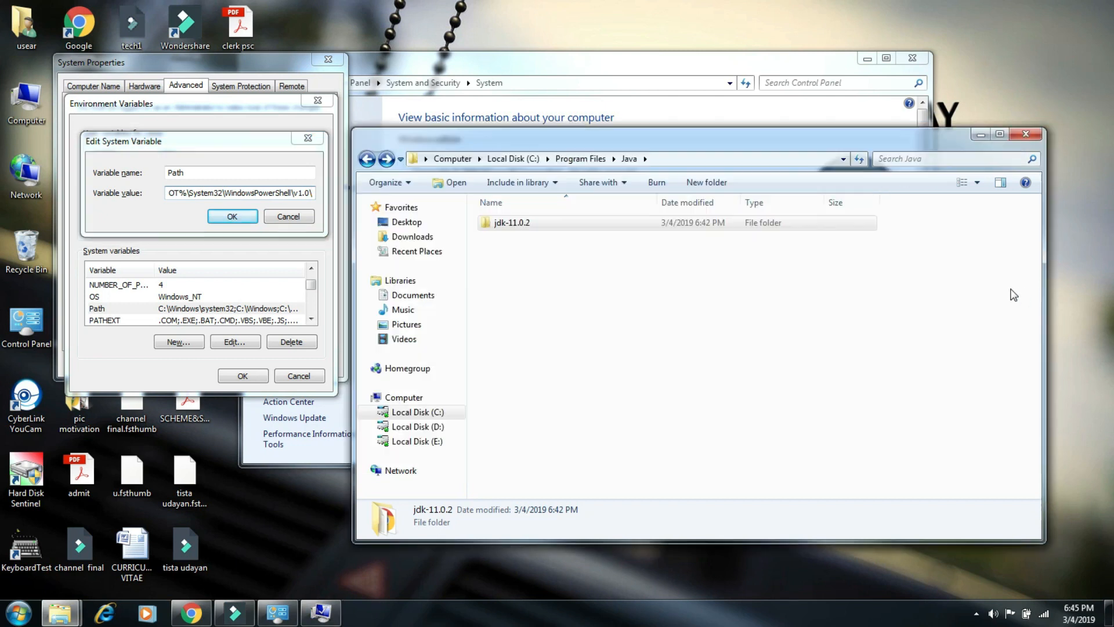
pyautogui.doubleClick(512, 223)
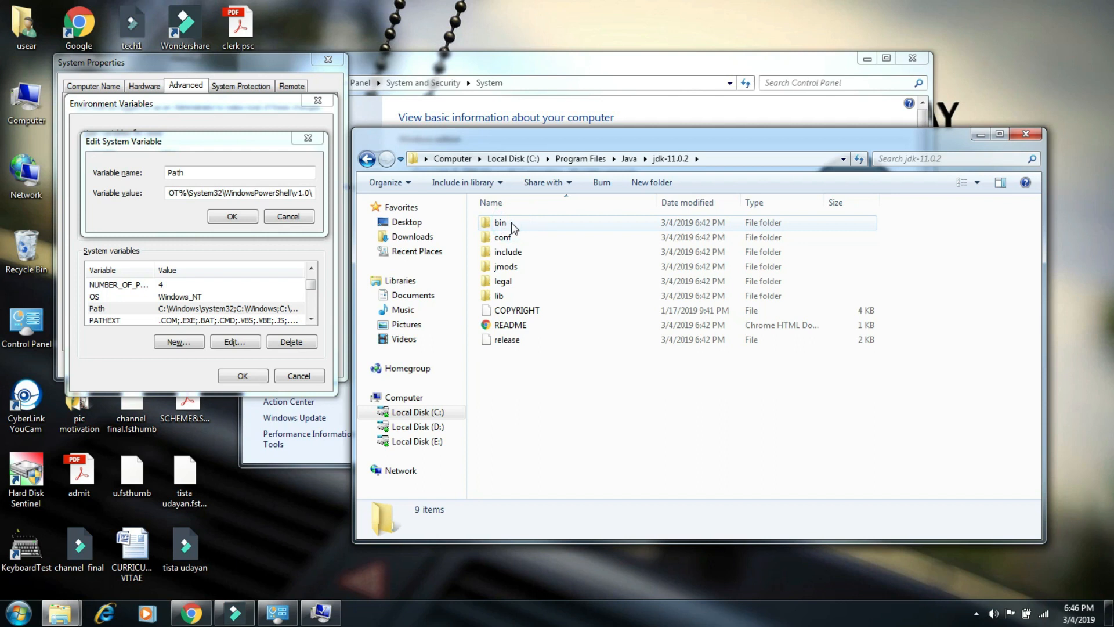
pyautogui.rightClick(510, 222)
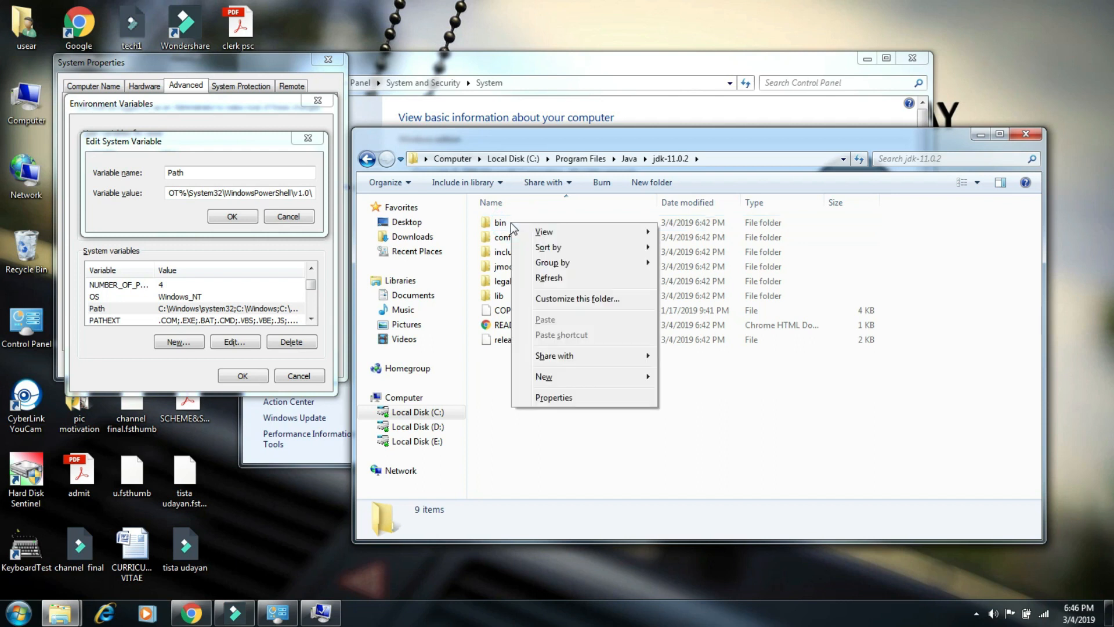
pyautogui.click(487, 224)
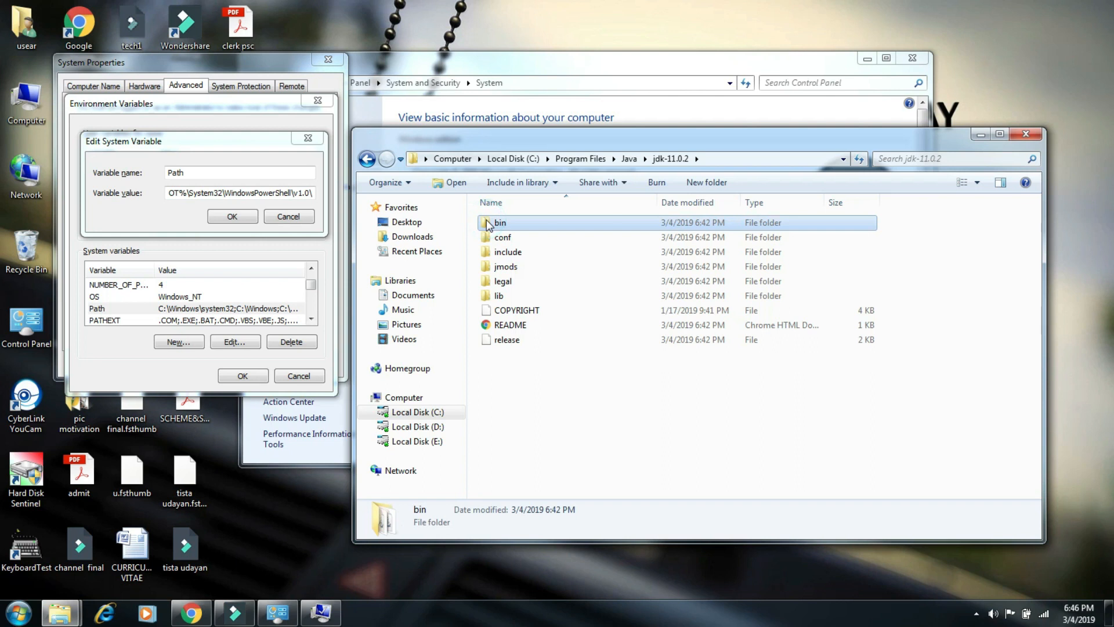
pyautogui.rightClick(487, 223)
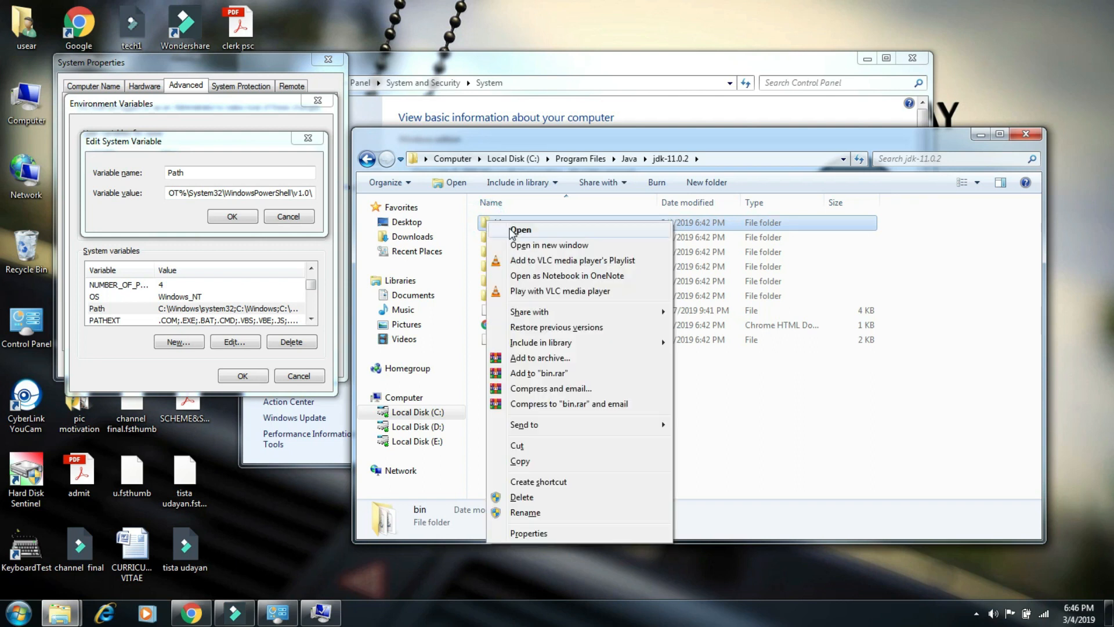
pyautogui.click(511, 230)
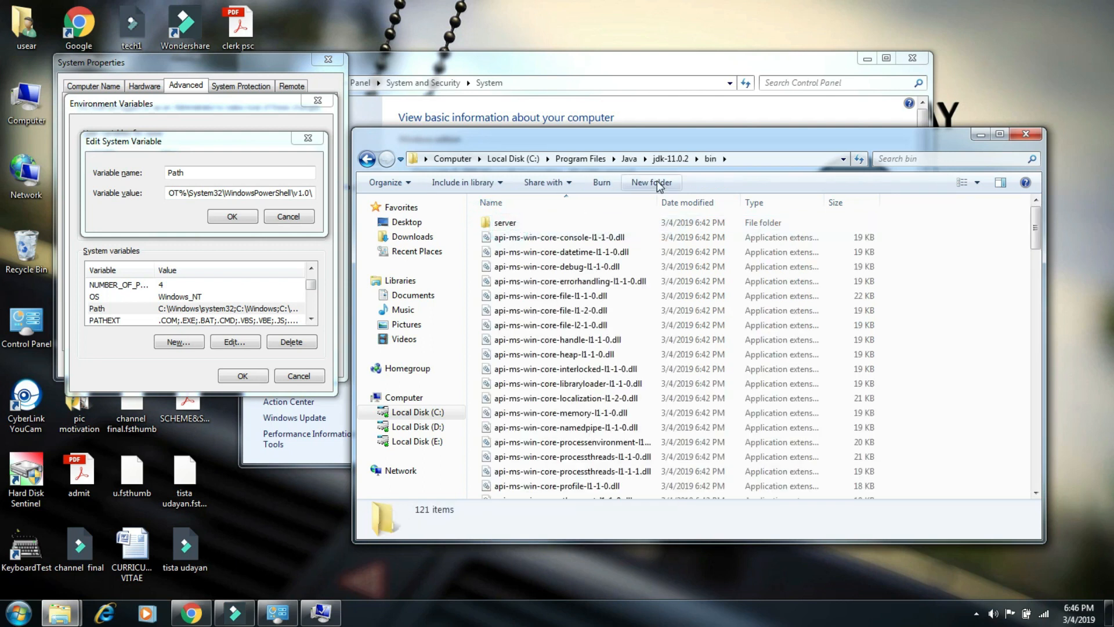
pyautogui.click(740, 156)
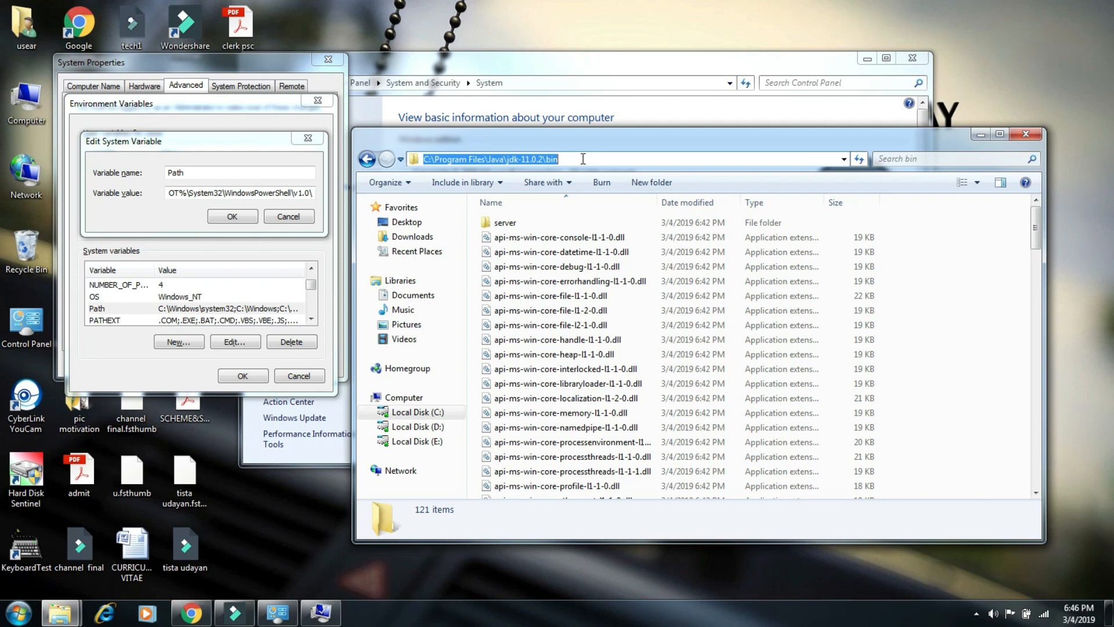
pyautogui.rightClick(541, 159)
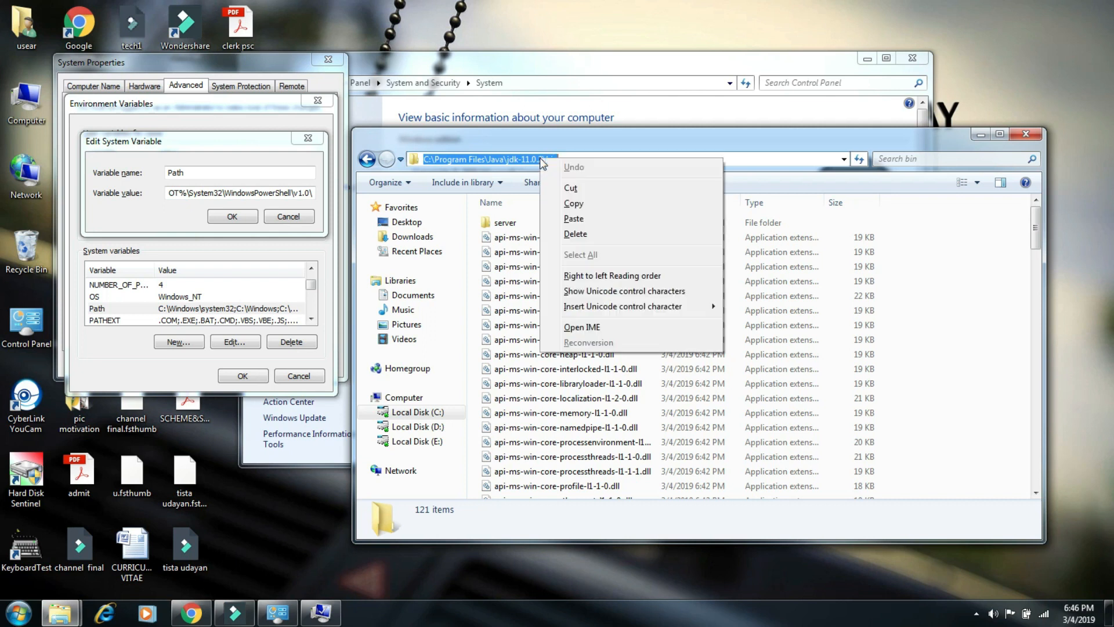
pyautogui.click(569, 204)
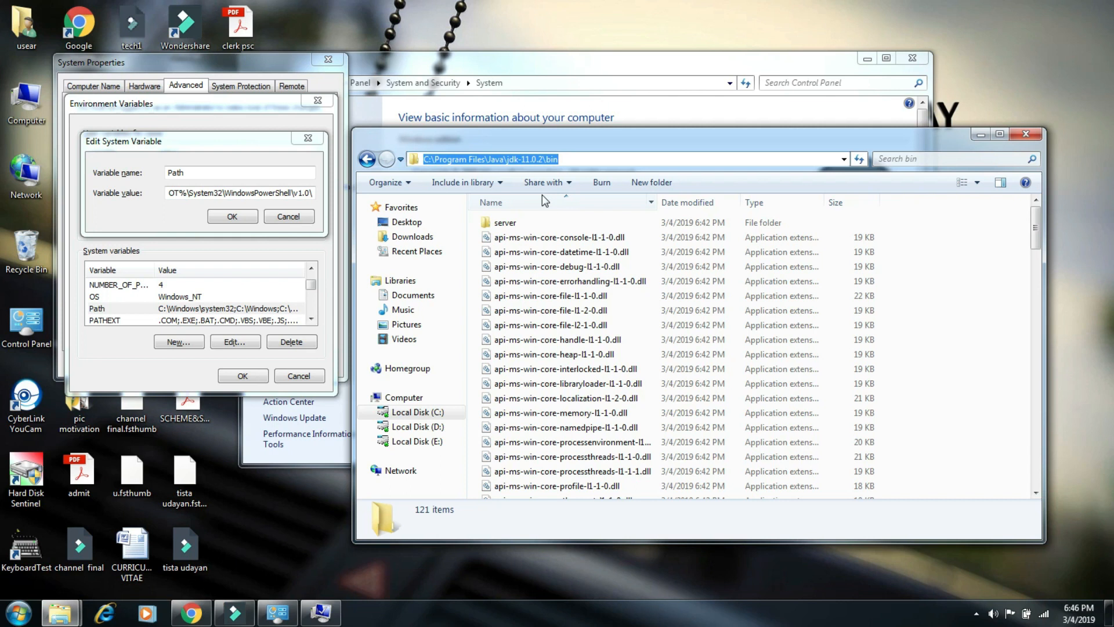
# Append a semicolon and the copied path C:\Program Files\Java\jdk-11.0.2\bin to the Path variable's value.
pyautogui.click(311, 194)
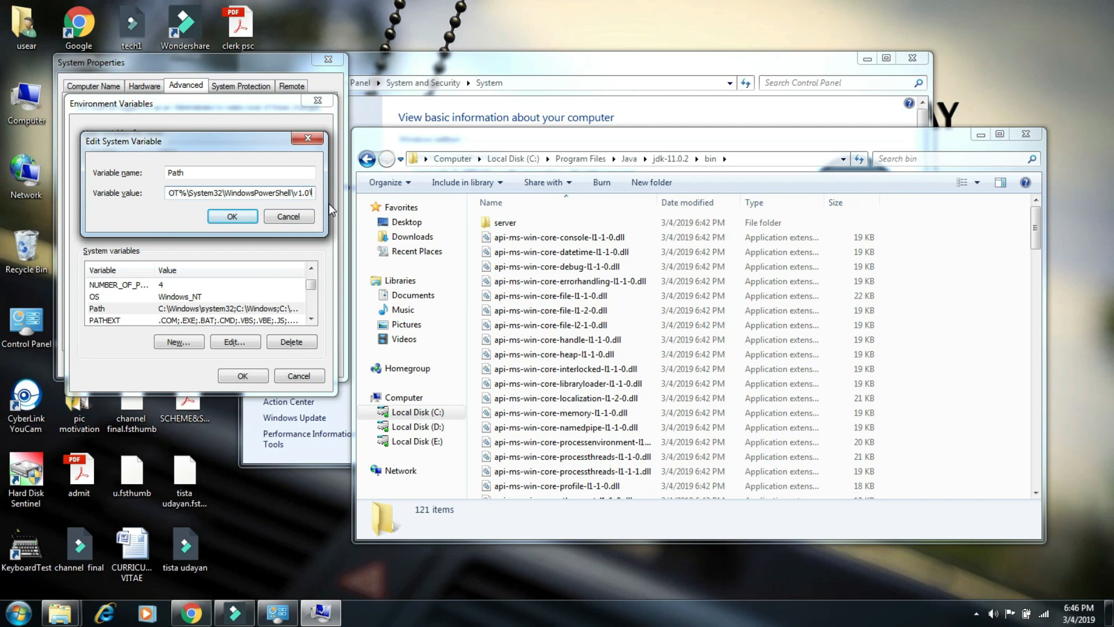
pyautogui.write(';')
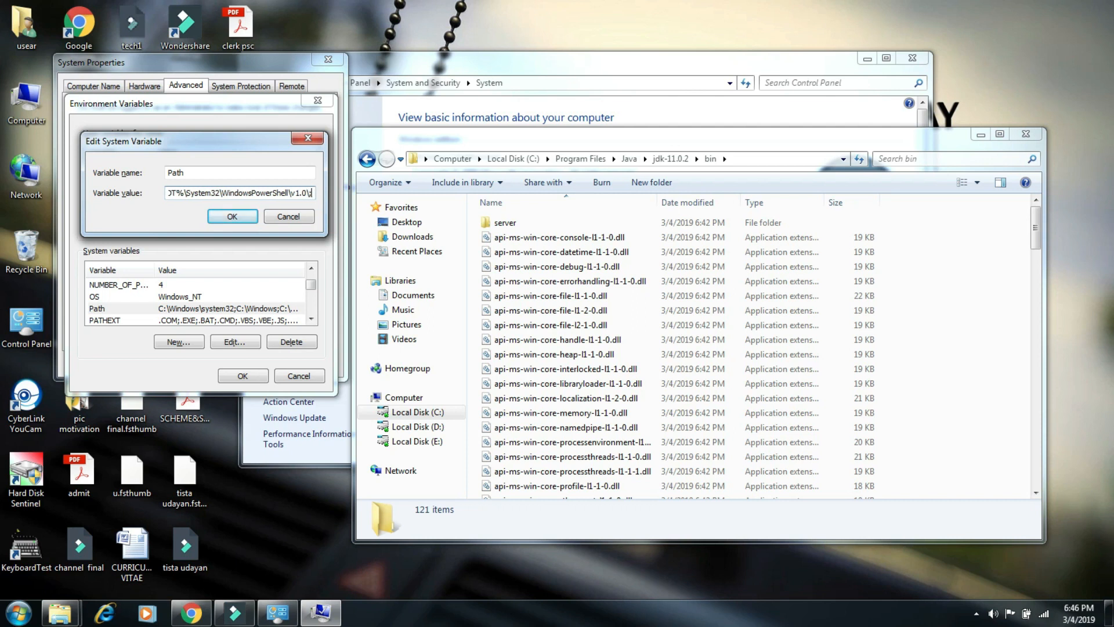
pyautogui.rightClick(313, 192)
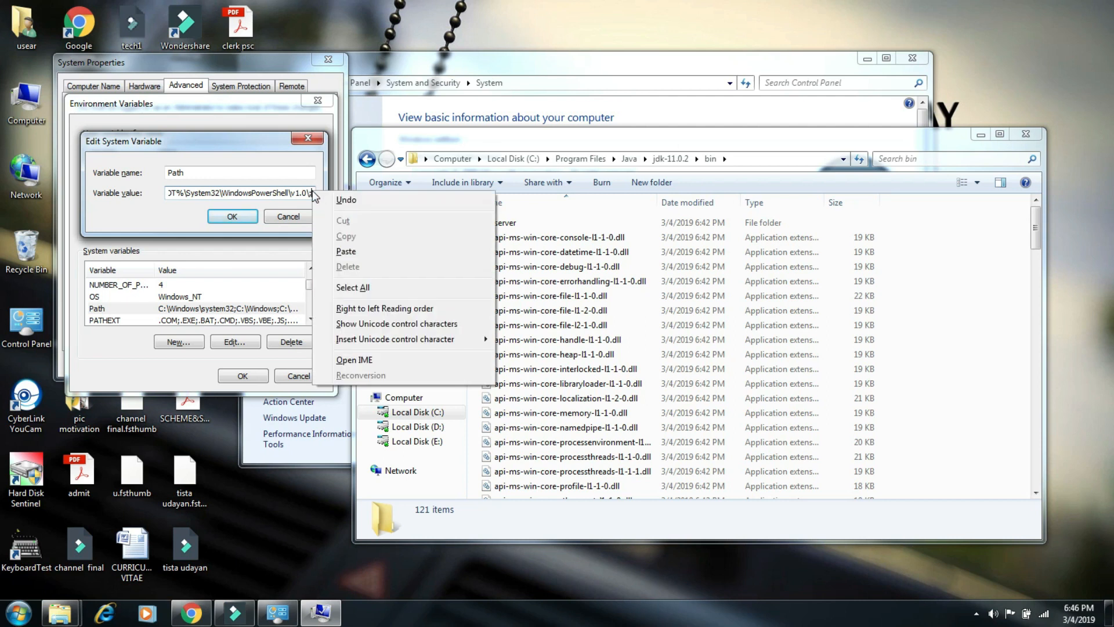
pyautogui.click(344, 252)
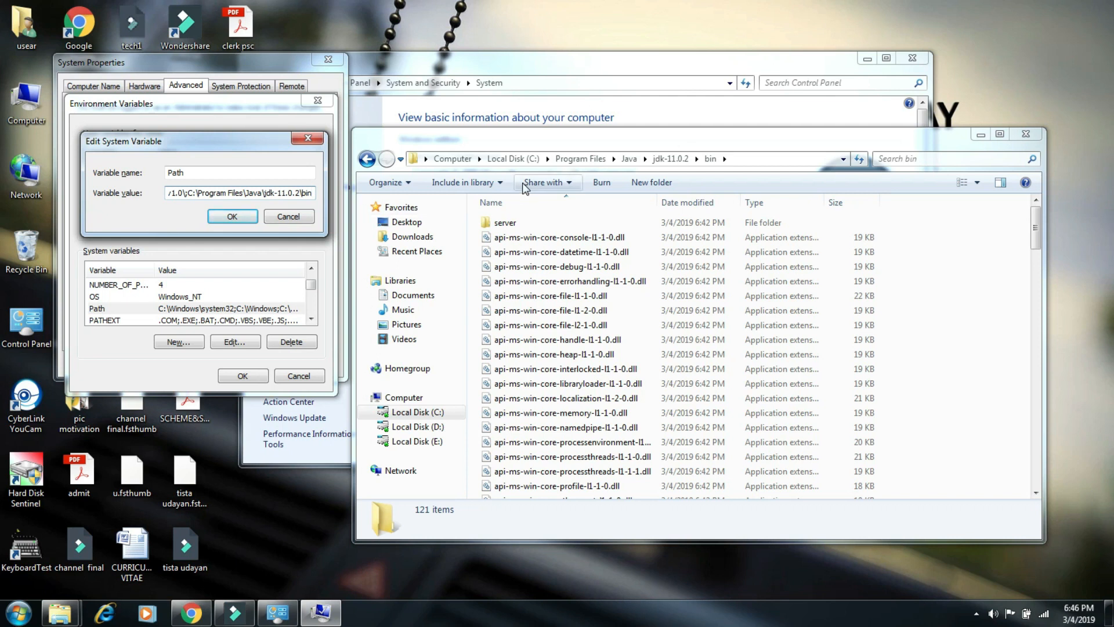
# Return the folder window to the Java folder and confirm the Path change through all open system dialogs.
pyautogui.click(366, 159)
pyautogui.click(369, 159)
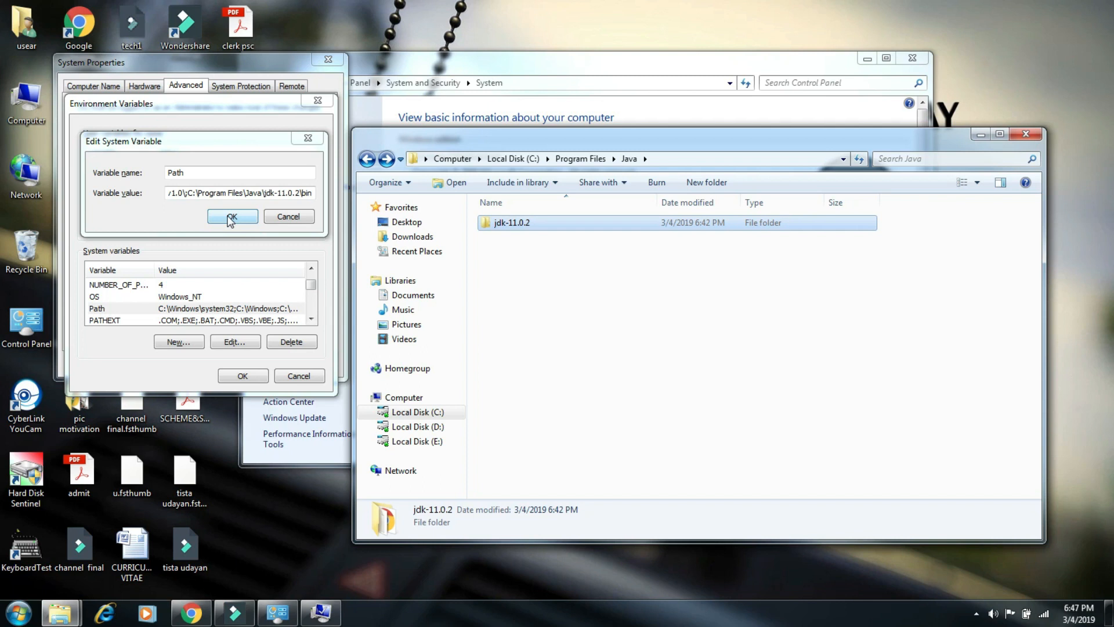
pyautogui.click(232, 217)
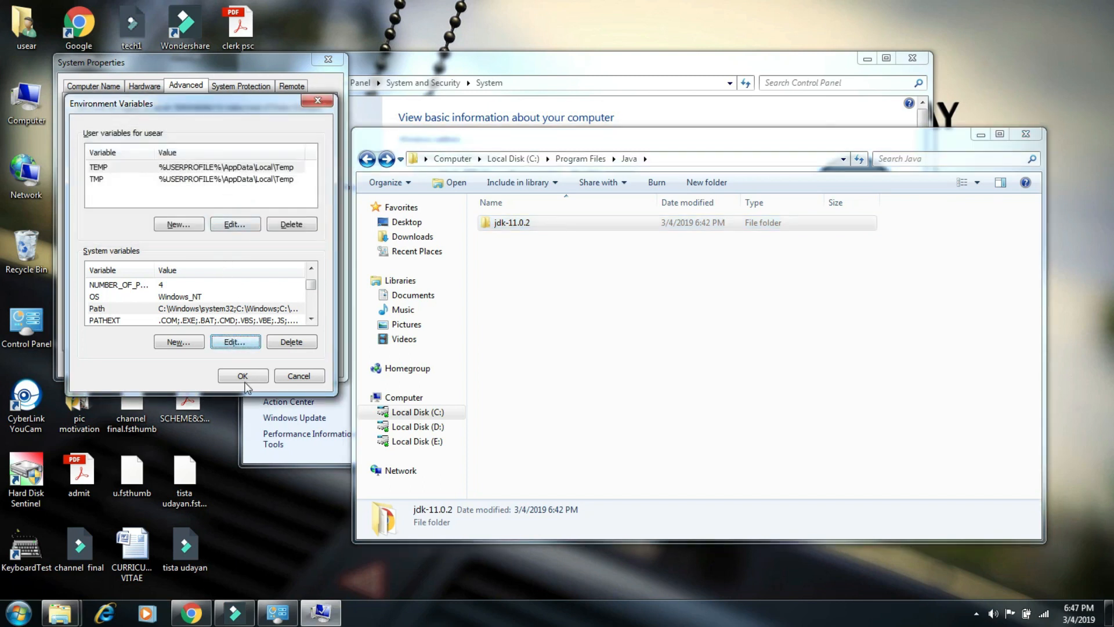
pyautogui.click(244, 375)
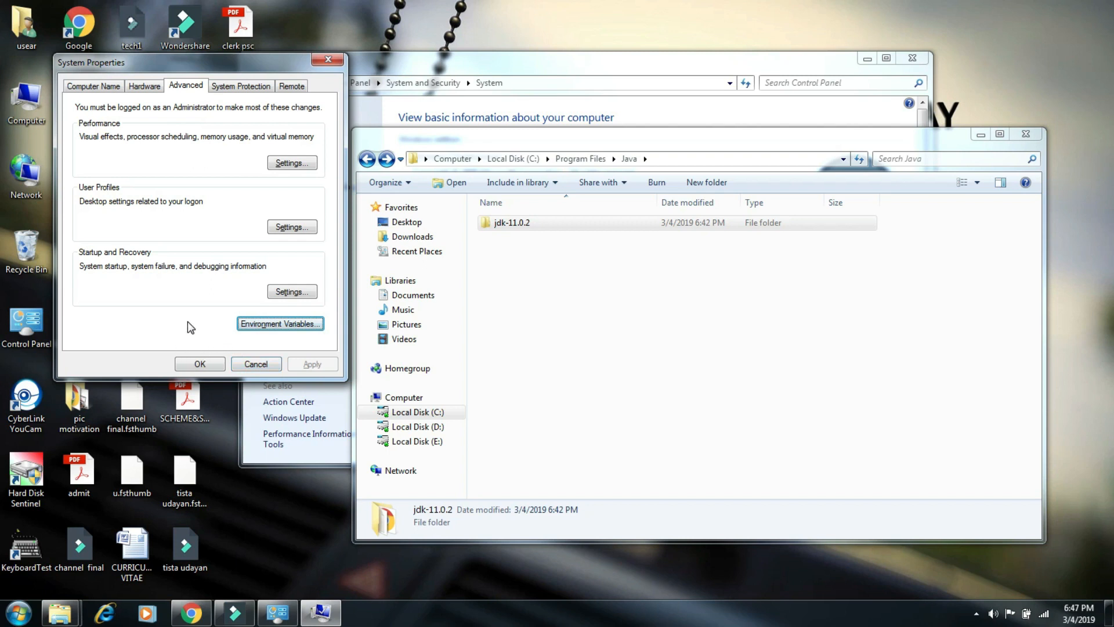
pyautogui.click(200, 364)
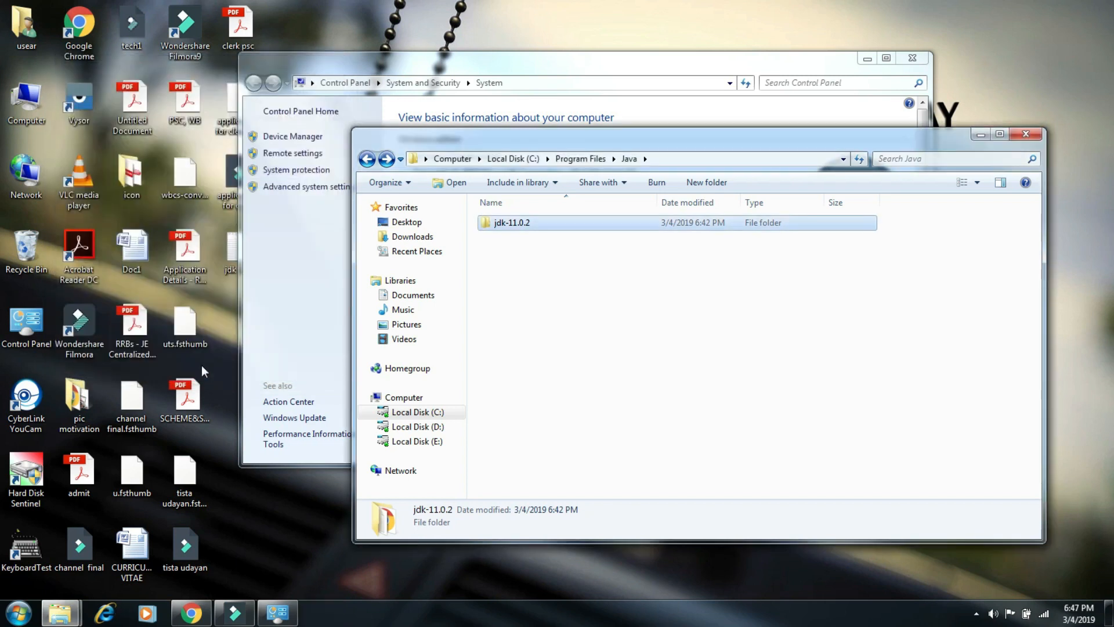
# Minimize the Java folder window and close the System window to clear the desktop.
pyautogui.click(544, 251)
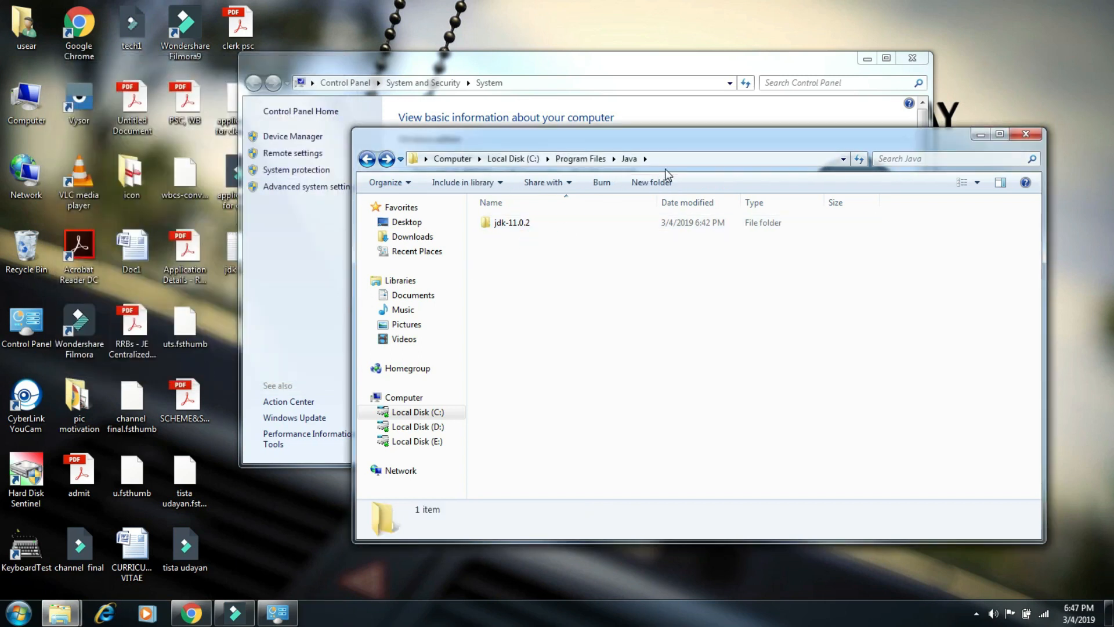
pyautogui.click(978, 133)
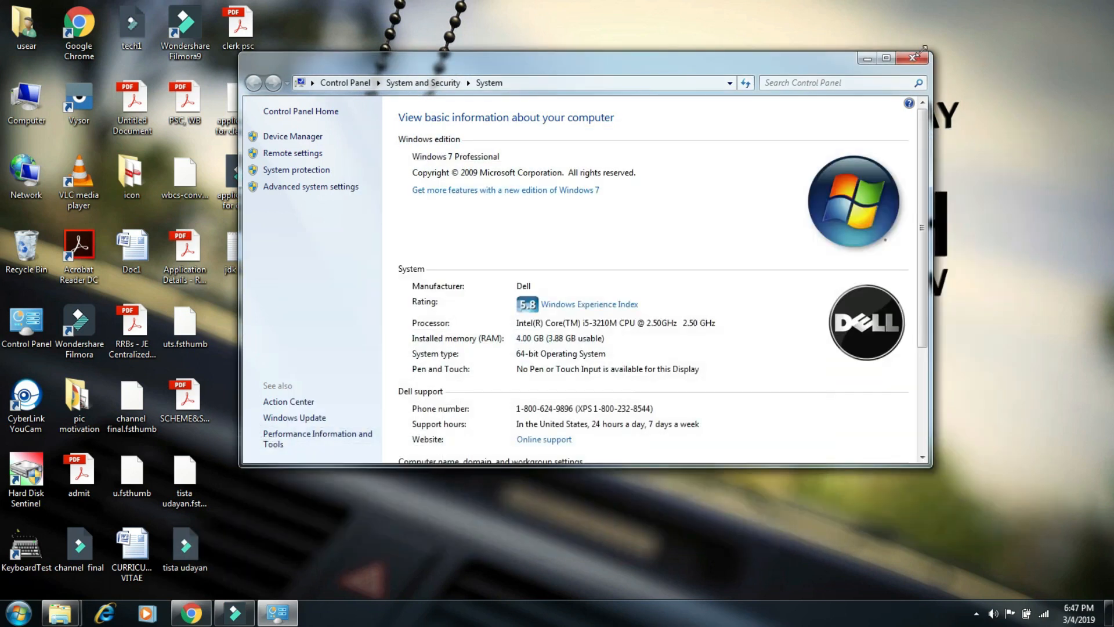
pyautogui.click(909, 59)
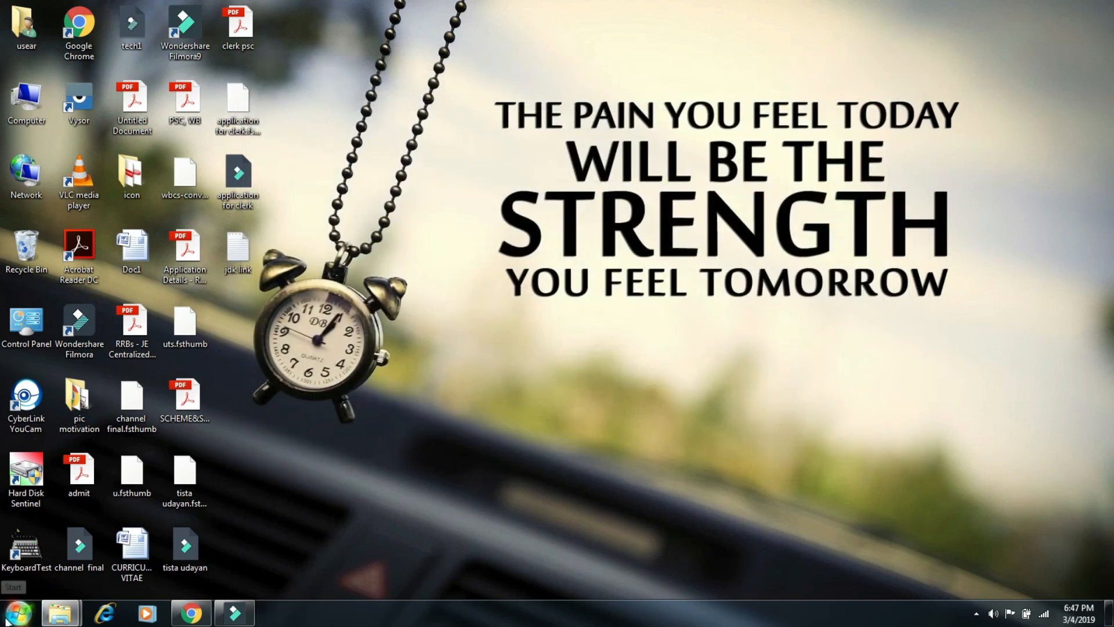
# Open a Command Prompt by searching for cmd, maximize it, and run javac to test the setup.
pyautogui.click(14, 615)
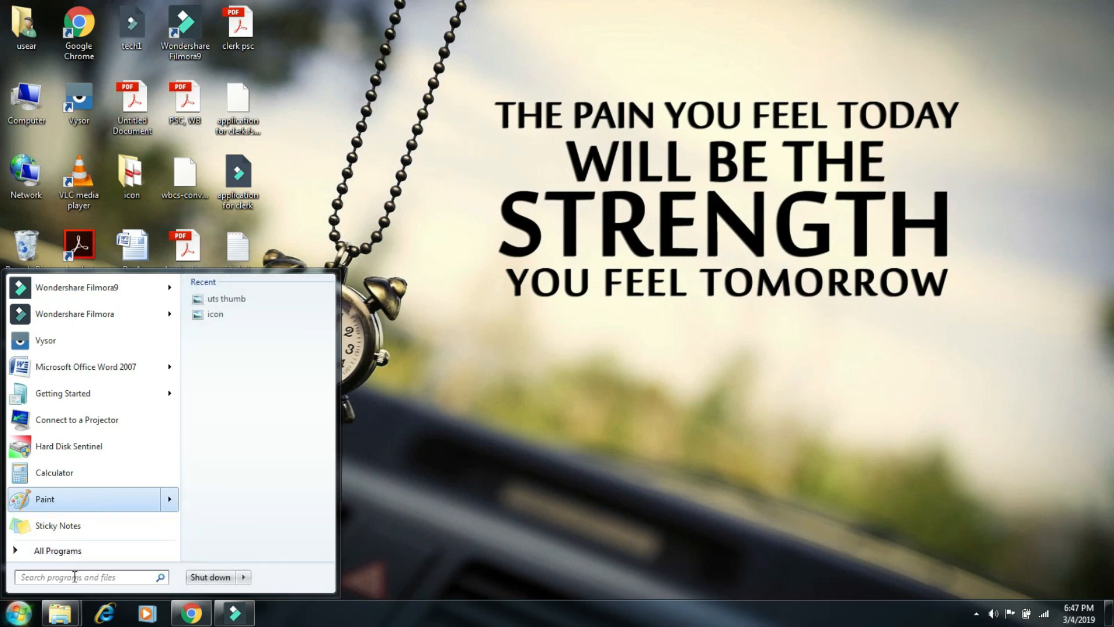
pyautogui.click(72, 579)
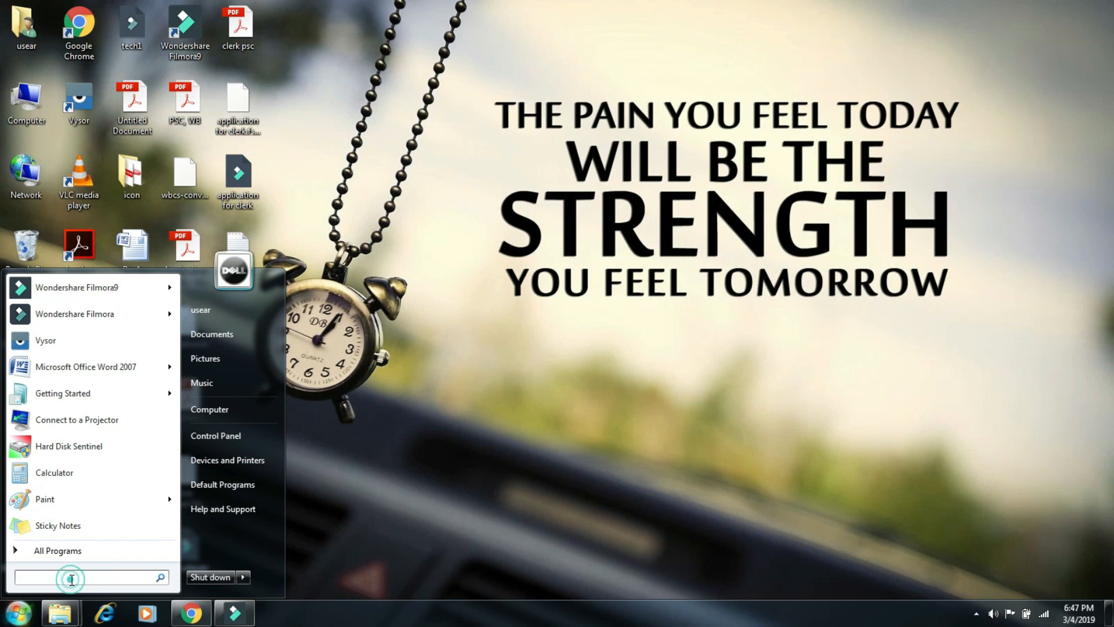
pyautogui.write('cmd')
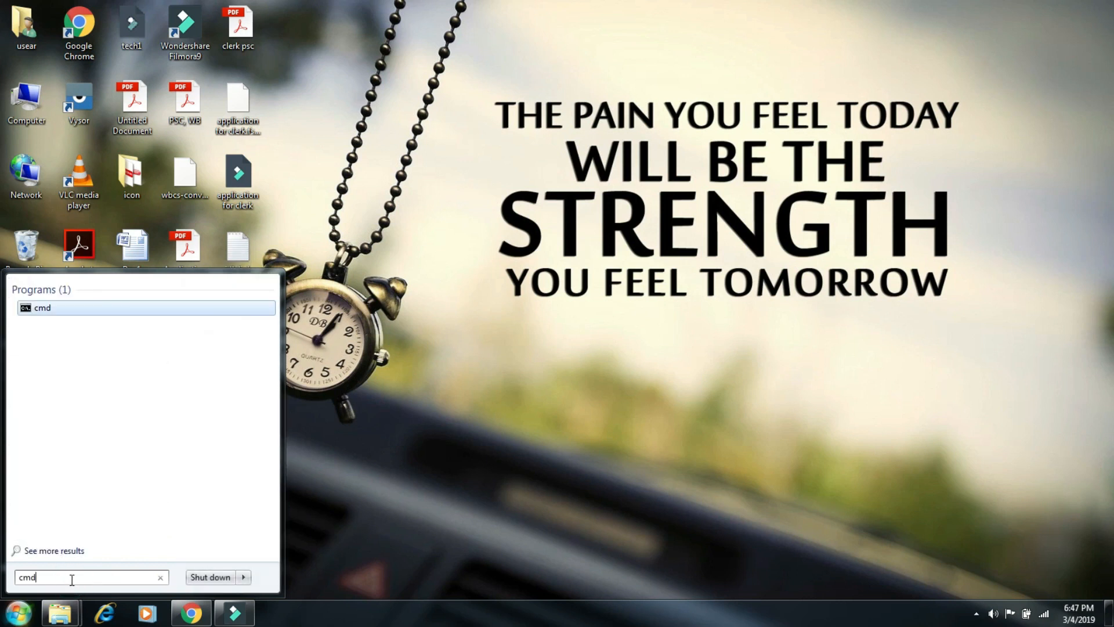
pyautogui.press('Return')
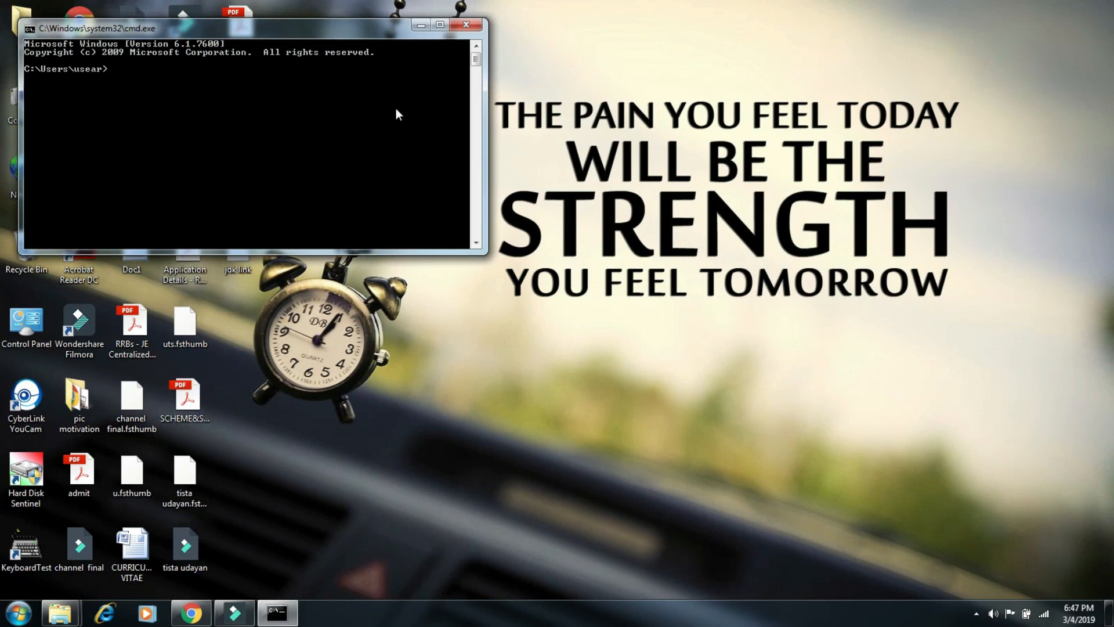
pyautogui.click(439, 25)
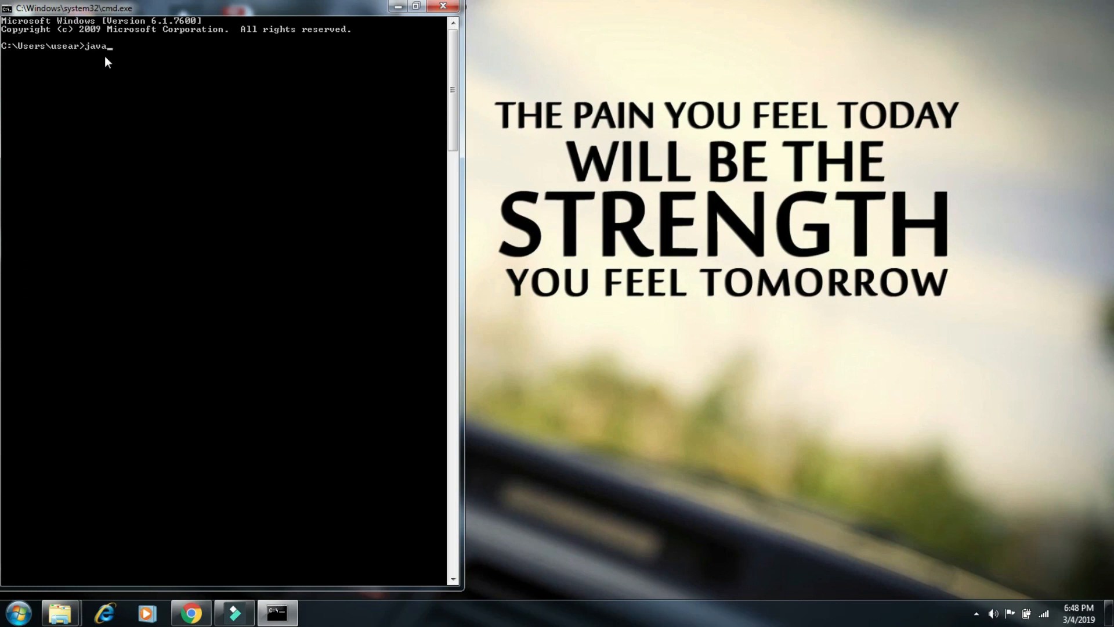
pyautogui.press('Return')
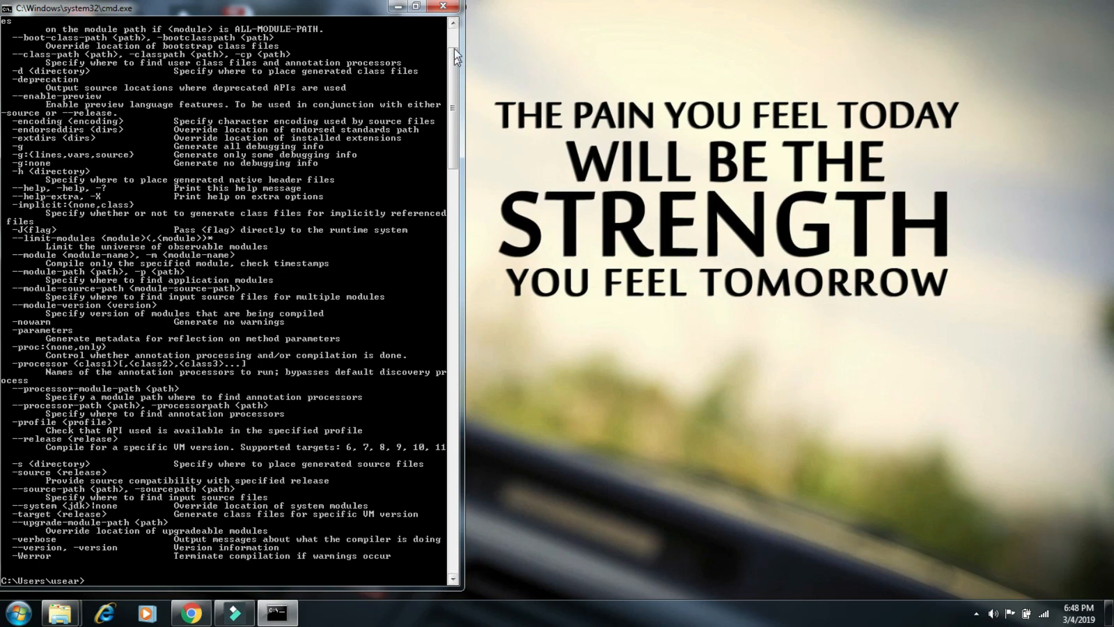
# Examine the javac output from beginning to end and close the Command Prompt.
pyautogui.scroll(4, 455, 40)
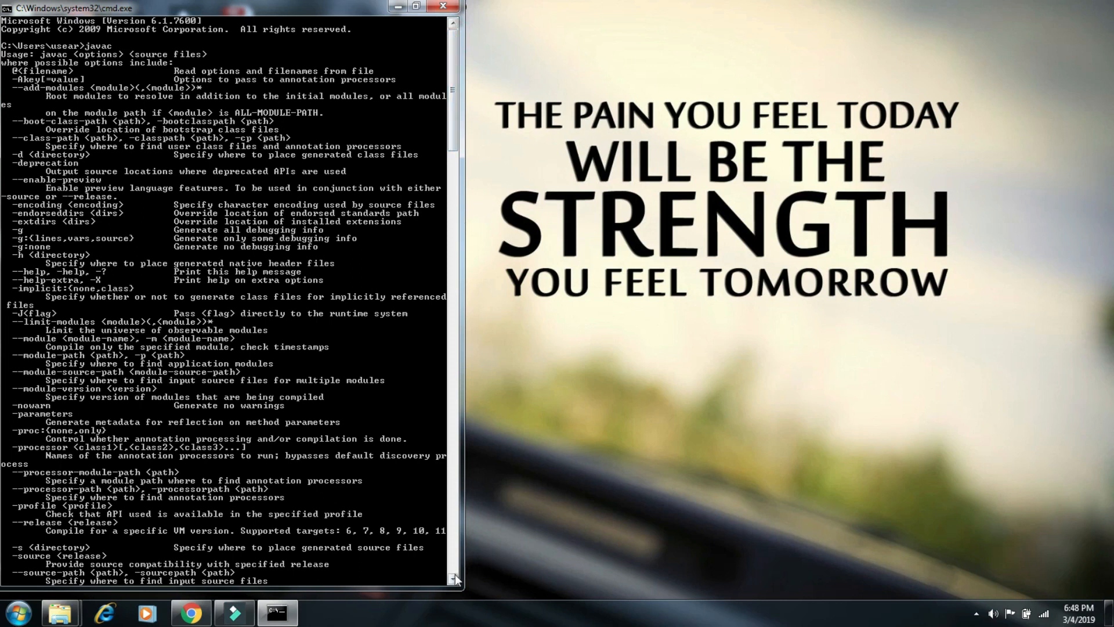
pyautogui.scroll(-6, 456, 583)
pyautogui.click(444, 6)
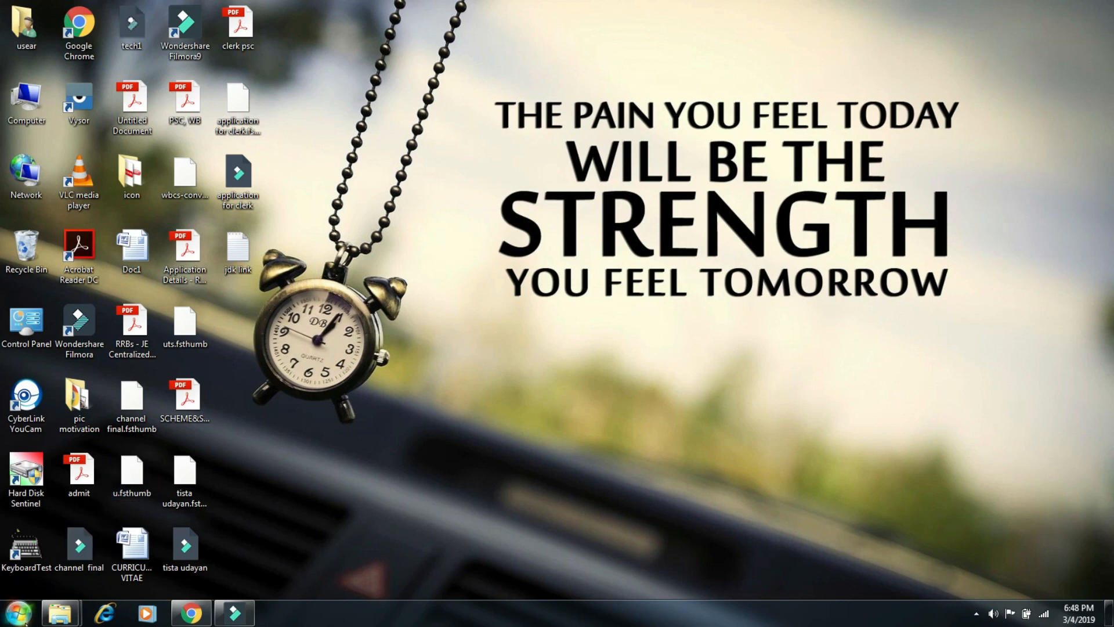
# Show the computer's power options, such as Lock, Restart and Sleep.
pyautogui.click(26, 620)
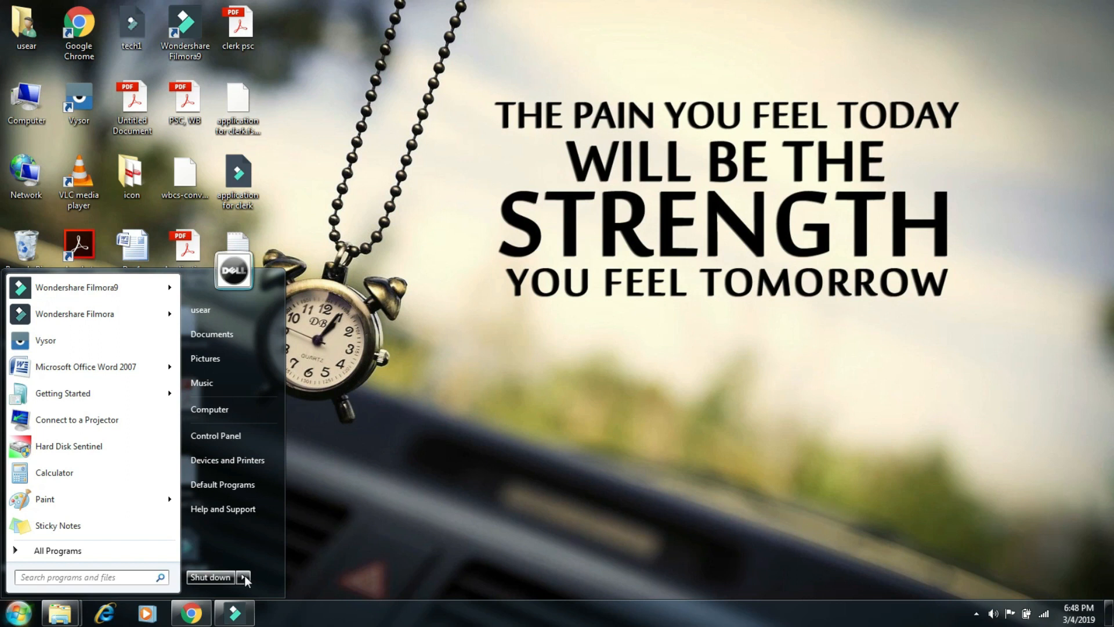
pyautogui.moveTo(245, 576)
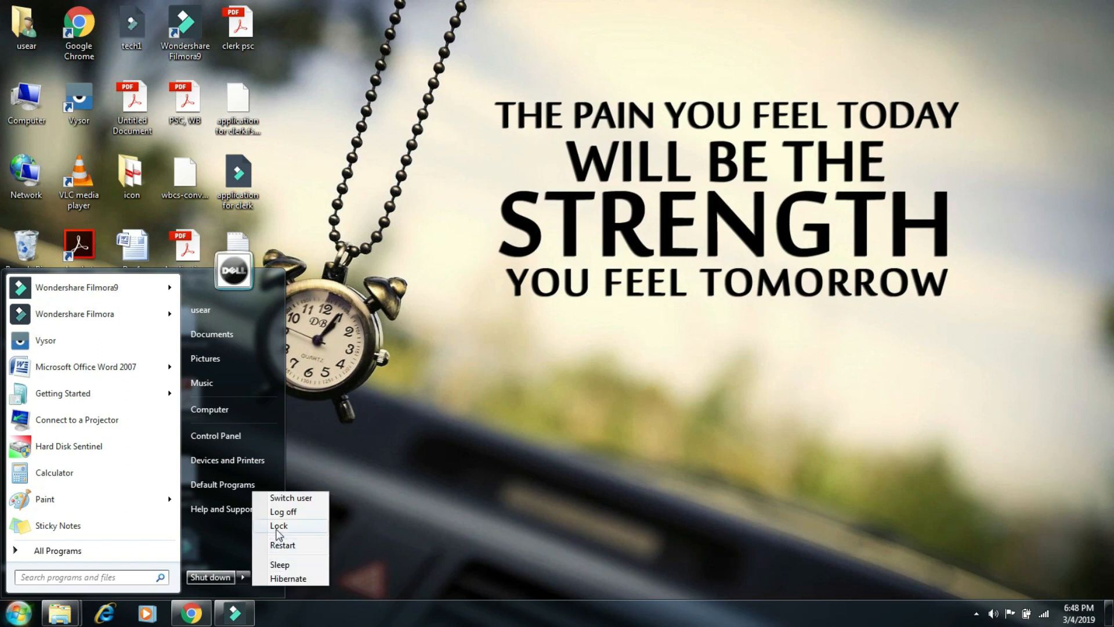